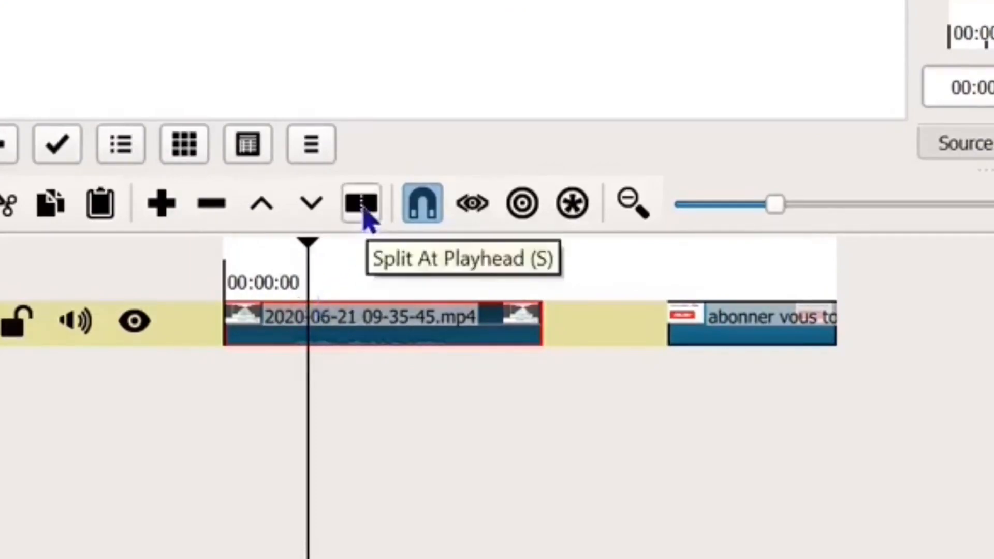
key(s)
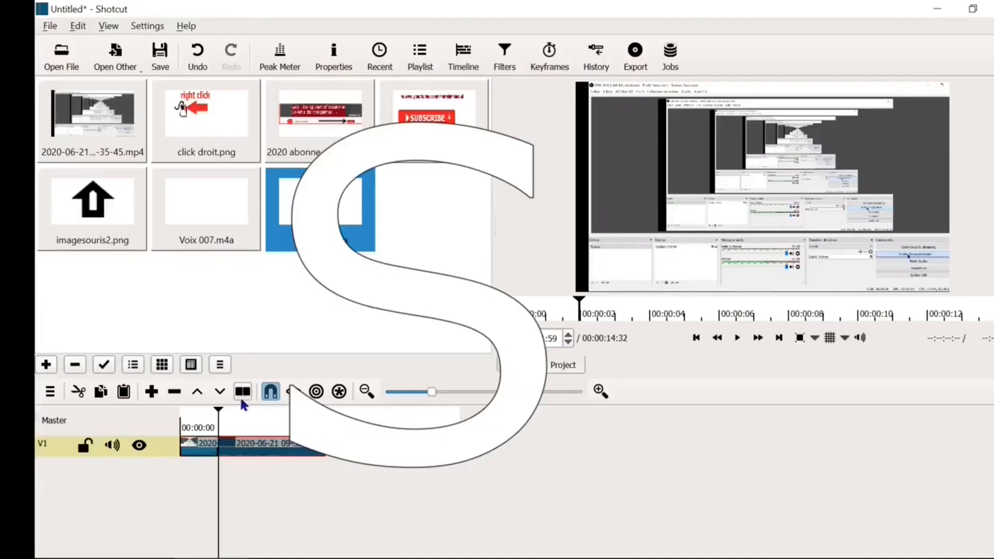
Lift the first segment off track V1 without shifting the other clips, and undo the lift.
click(196, 450)
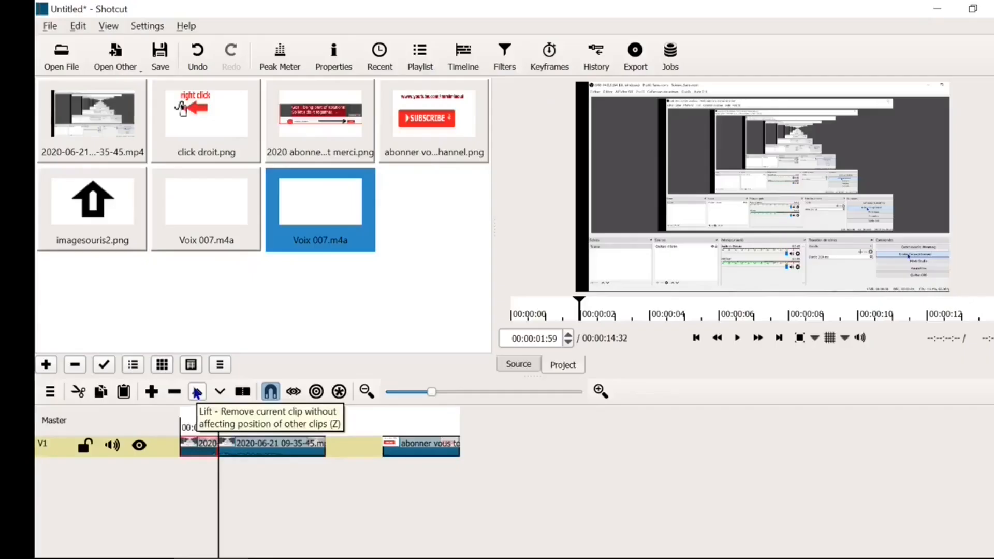
click(197, 393)
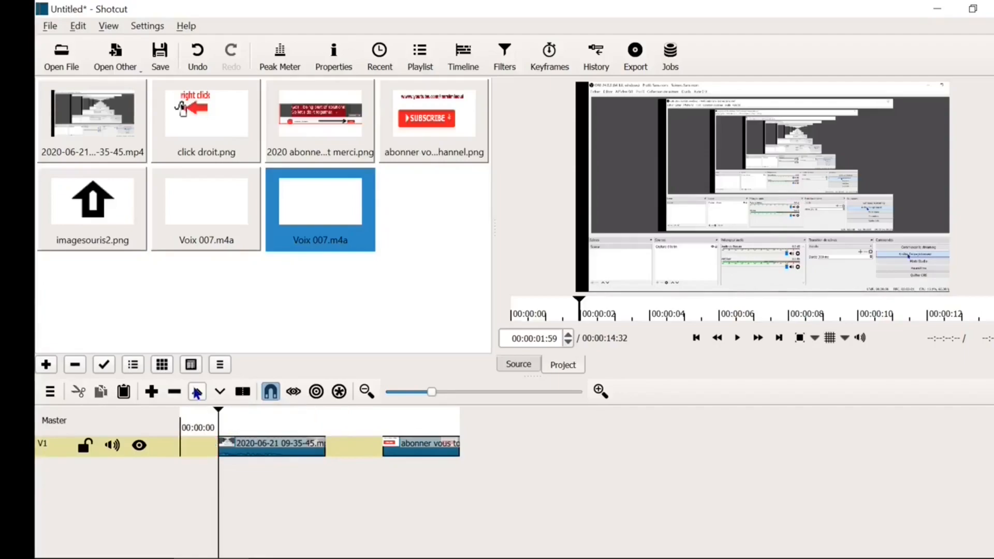
click(210, 427)
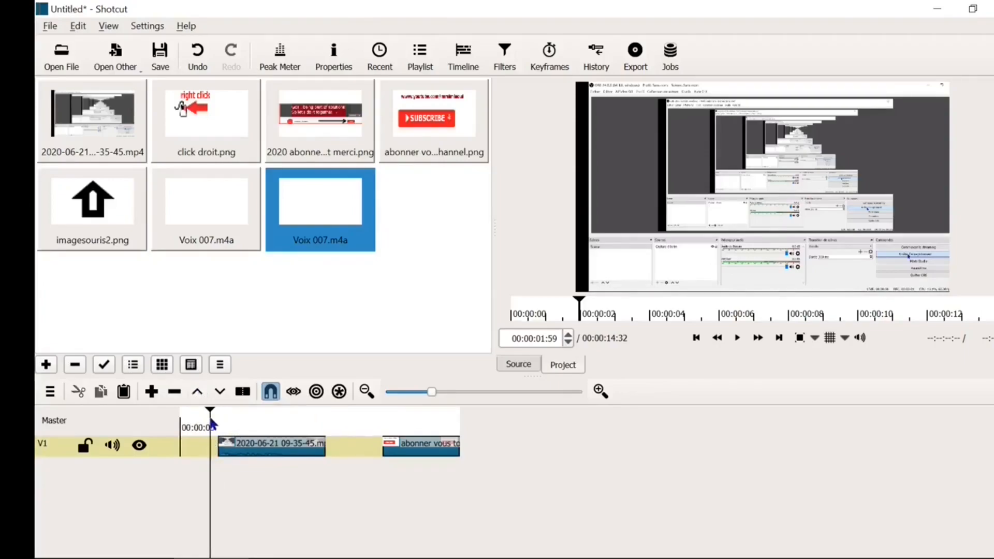
click(199, 432)
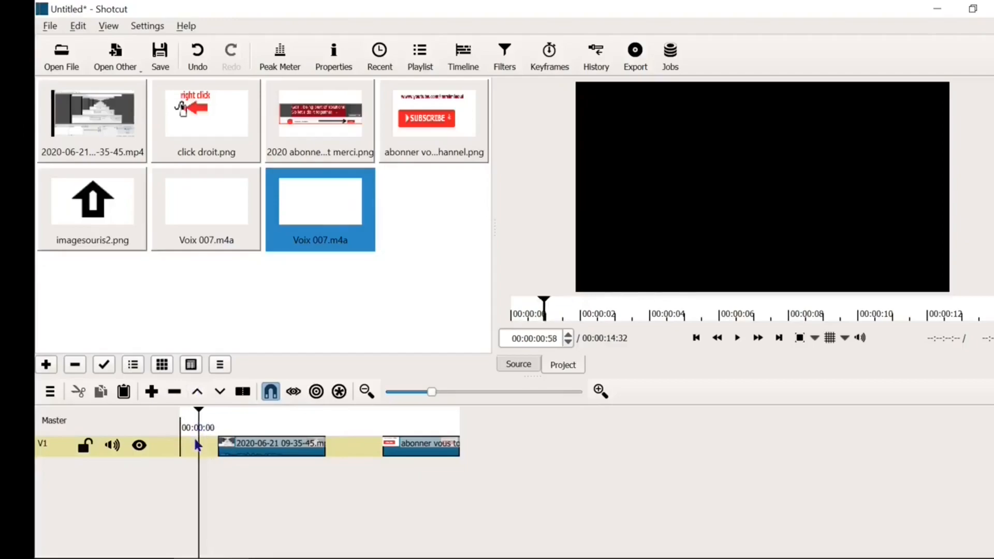
click(198, 61)
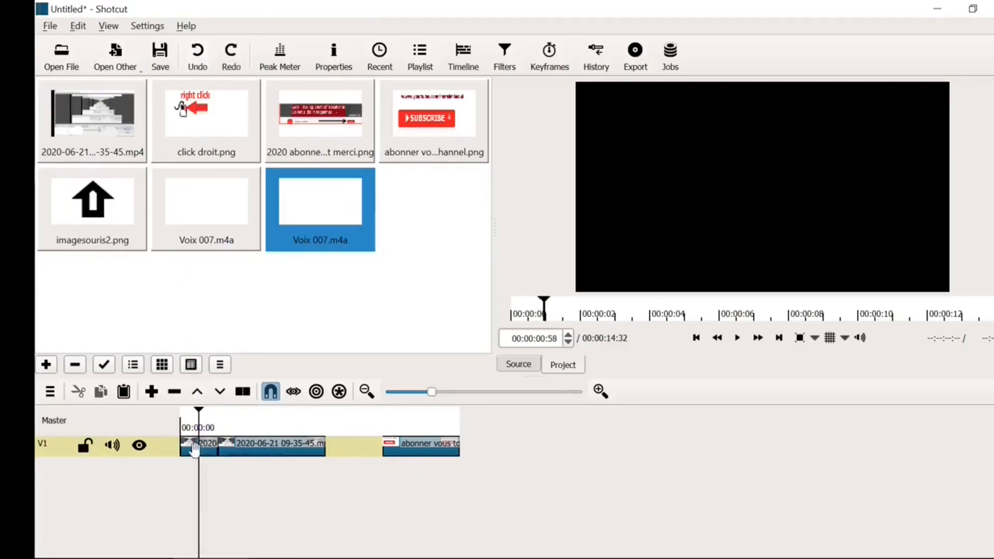
Ripple-delete the first segment of the split clip so the following clips close the gap.
click(199, 444)
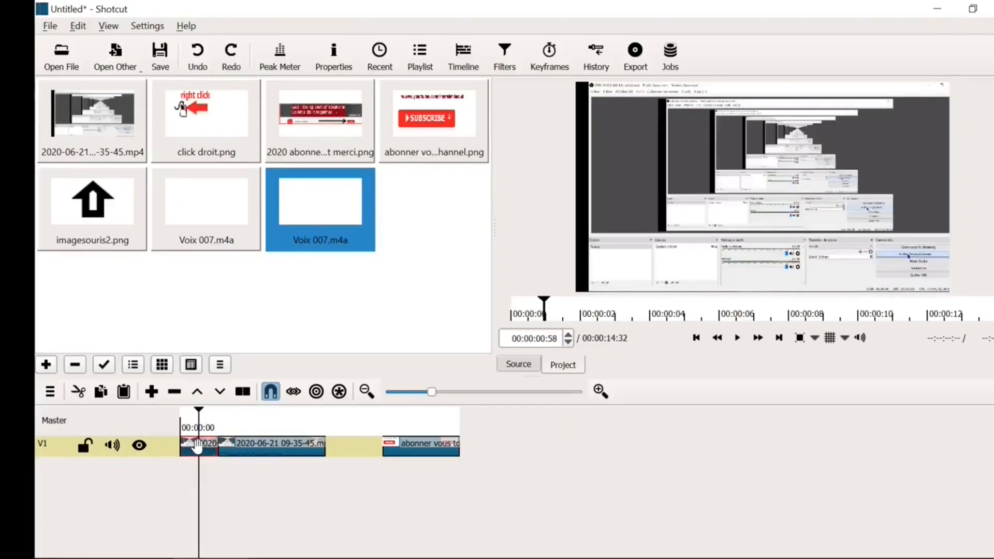
key(Delete)
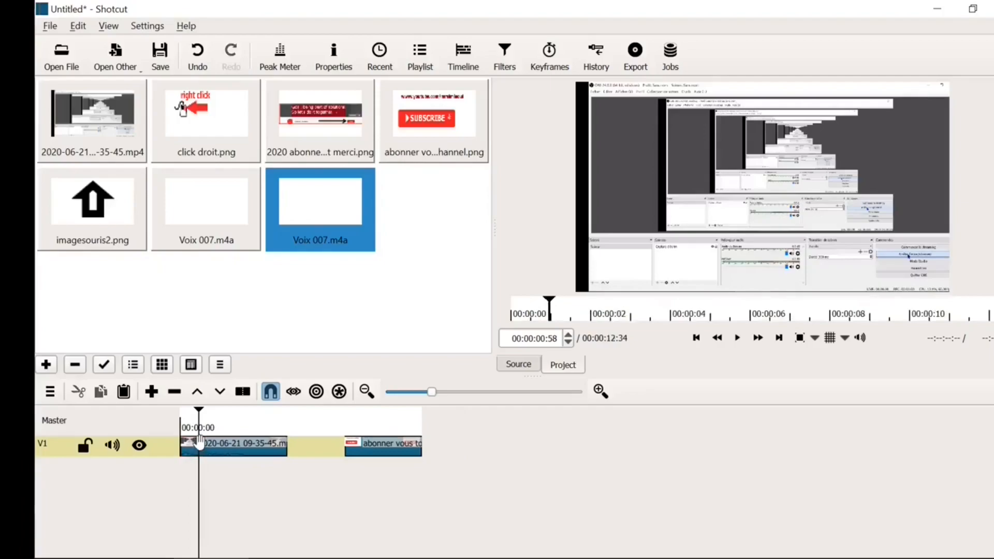
click(200, 441)
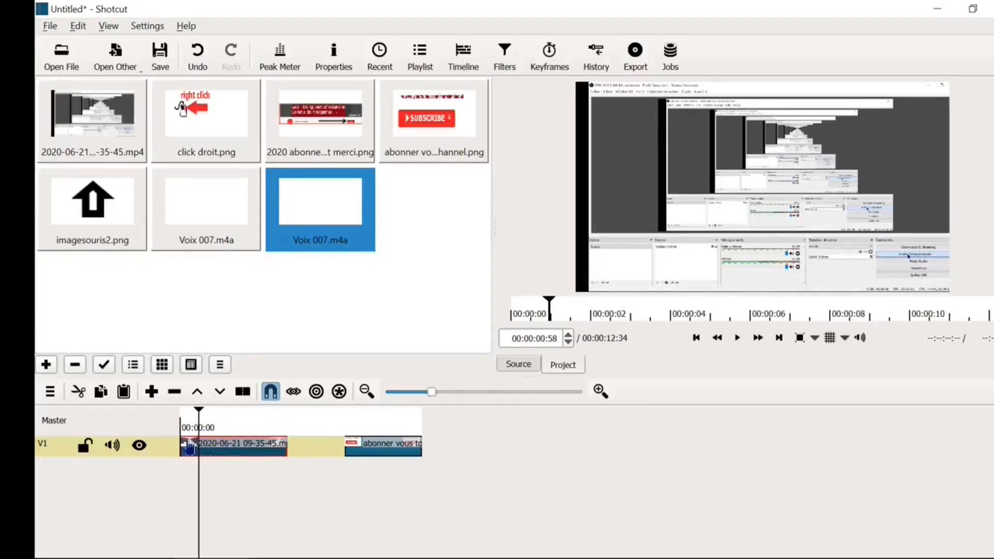
click(598, 392)
click(599, 392)
click(599, 392)
click(598, 392)
click(599, 392)
click(598, 392)
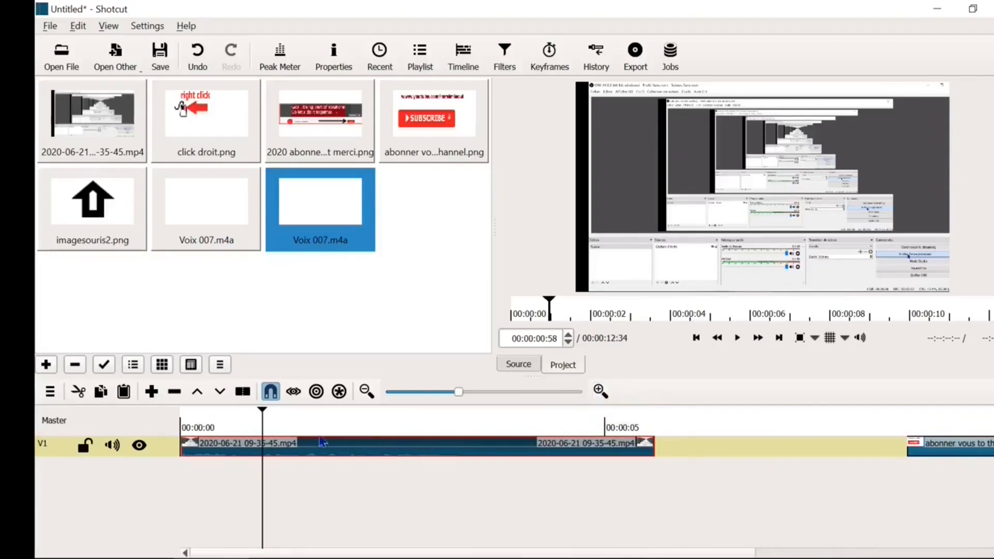
key(plus)
key(plus)
key(plus)
key(plus)
key(plus)
key(plus)
key(plus)
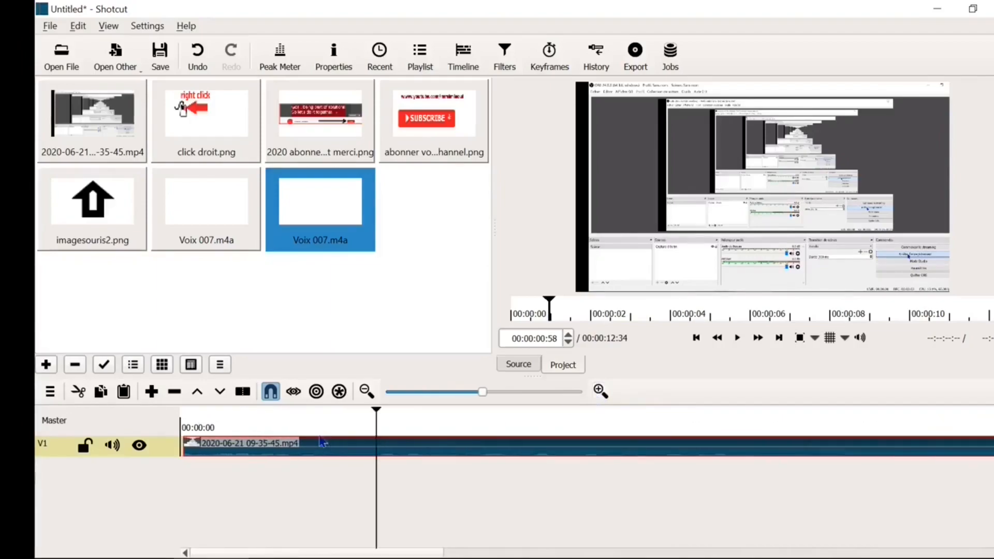
key(minus)
key(minus)
key(minus)
key(minus)
key(minus)
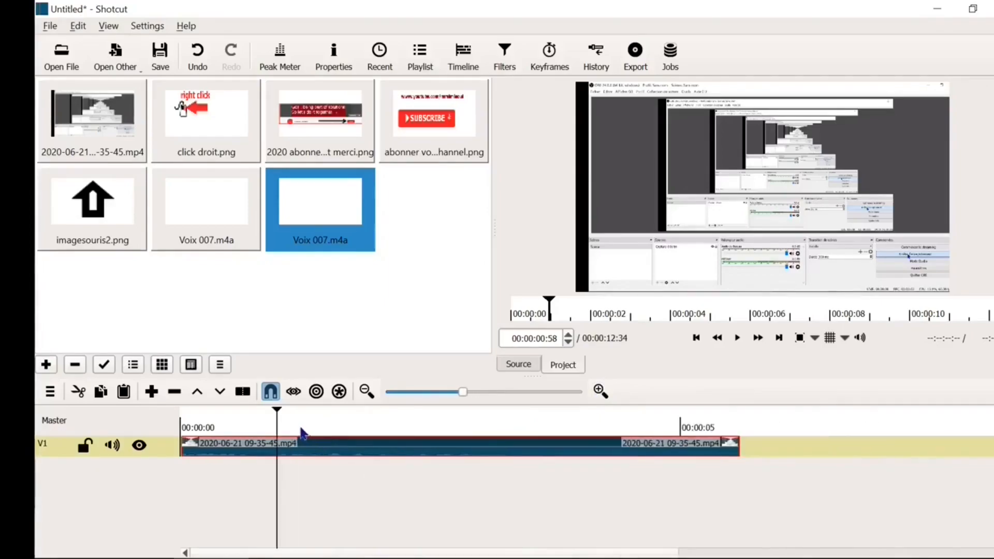
click(298, 443)
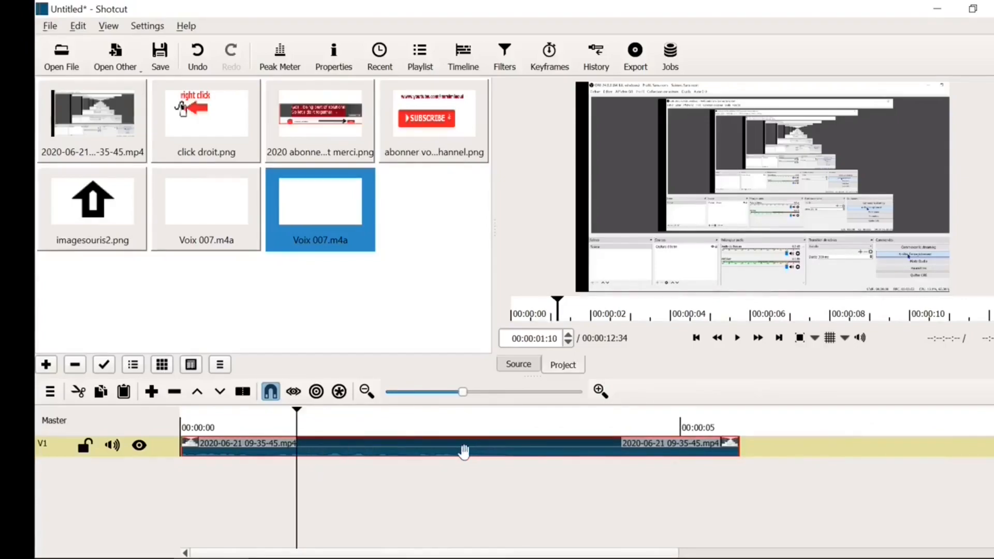
key(s)
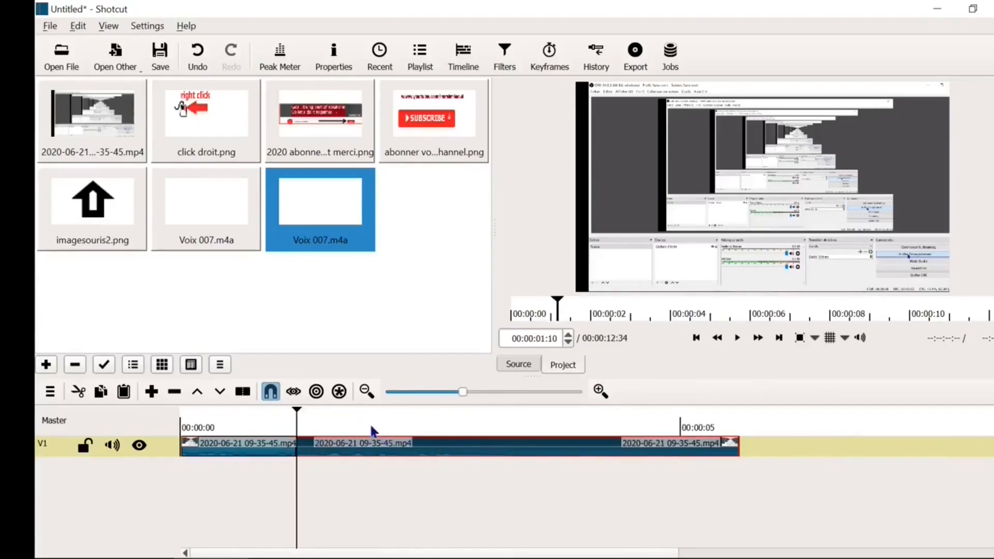
drag(302, 412, 391, 414)
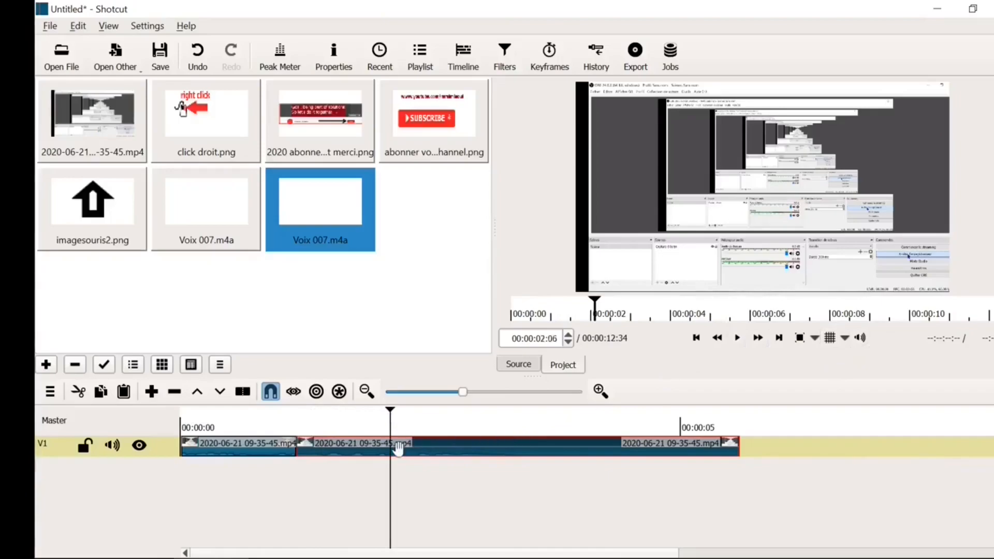
key(s)
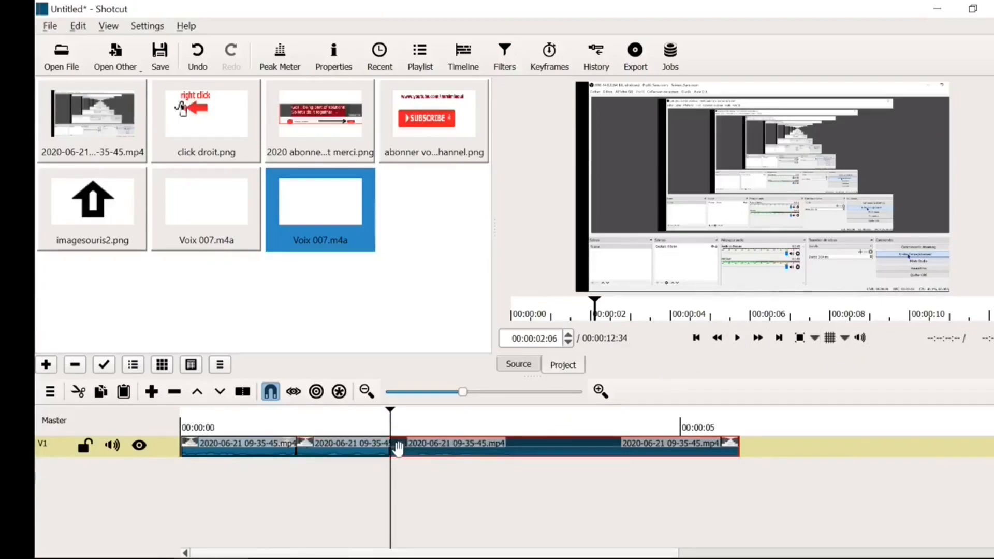
Try lifting and then ripple-deleting the middle segment between the two splits, undoing each removal.
click(363, 424)
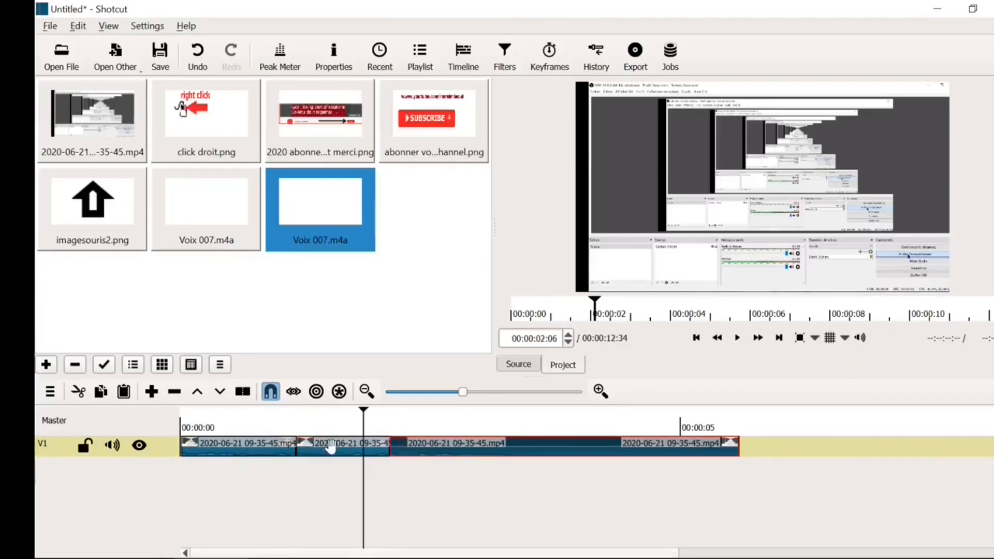
click(338, 444)
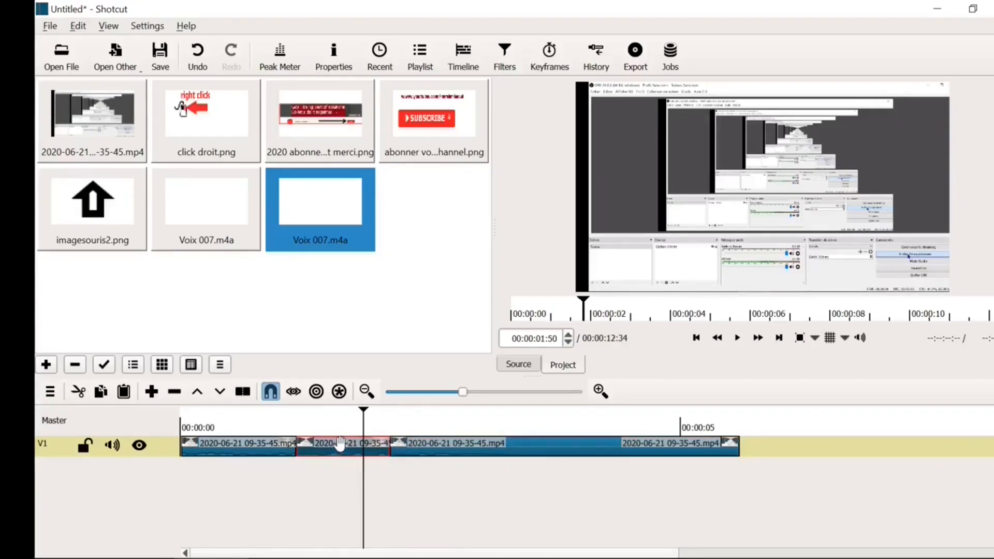
key(z)
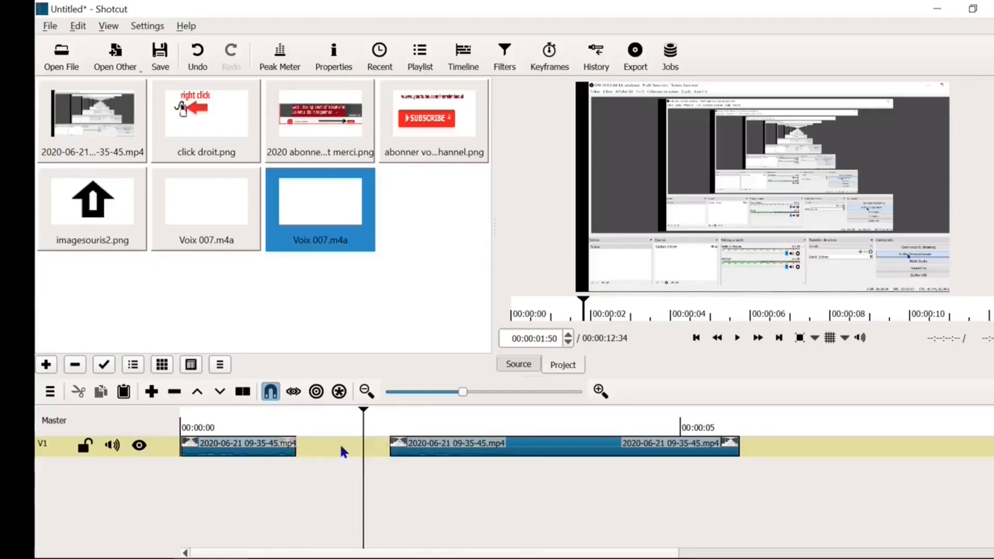
click(201, 53)
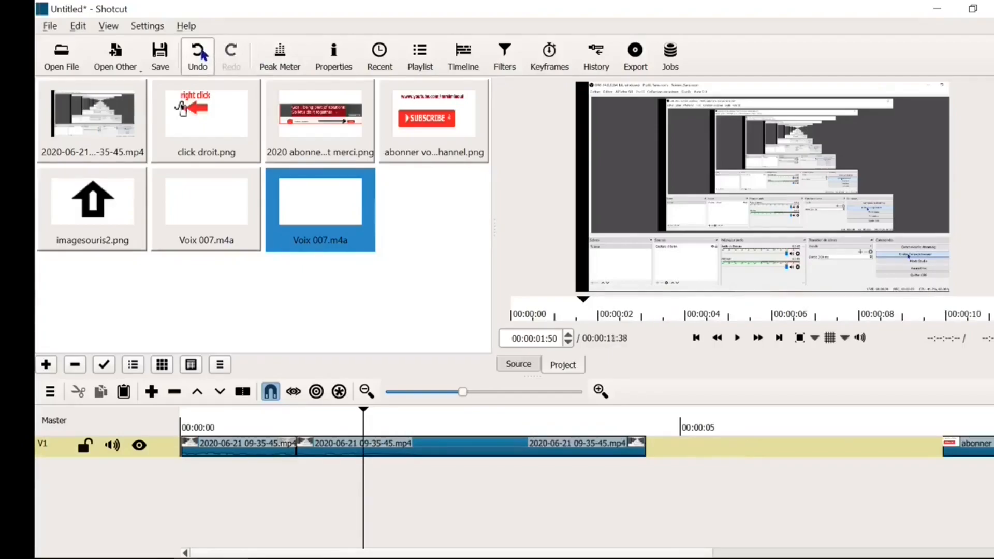
click(202, 55)
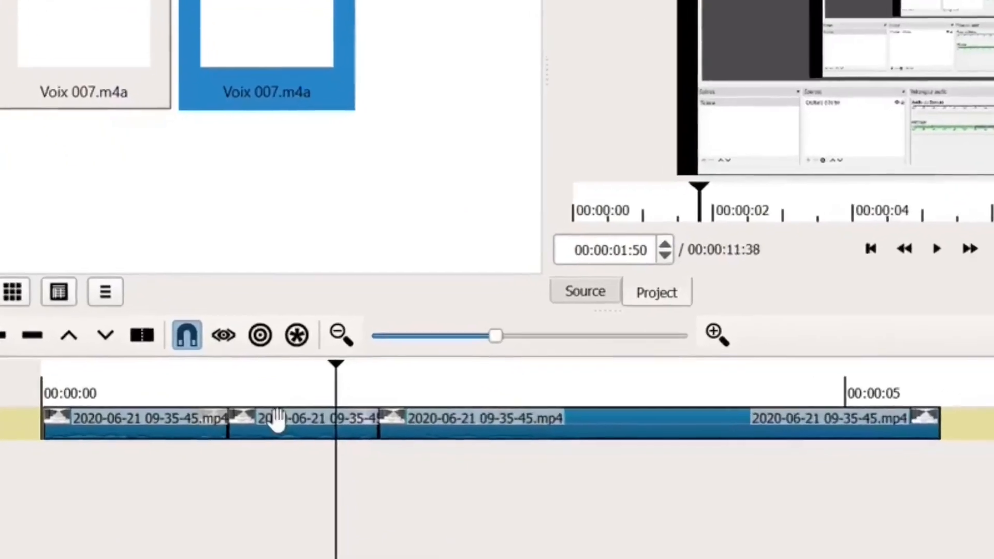
Apply Remove to the middle segment between the two splits, and undo the removal.
click(279, 418)
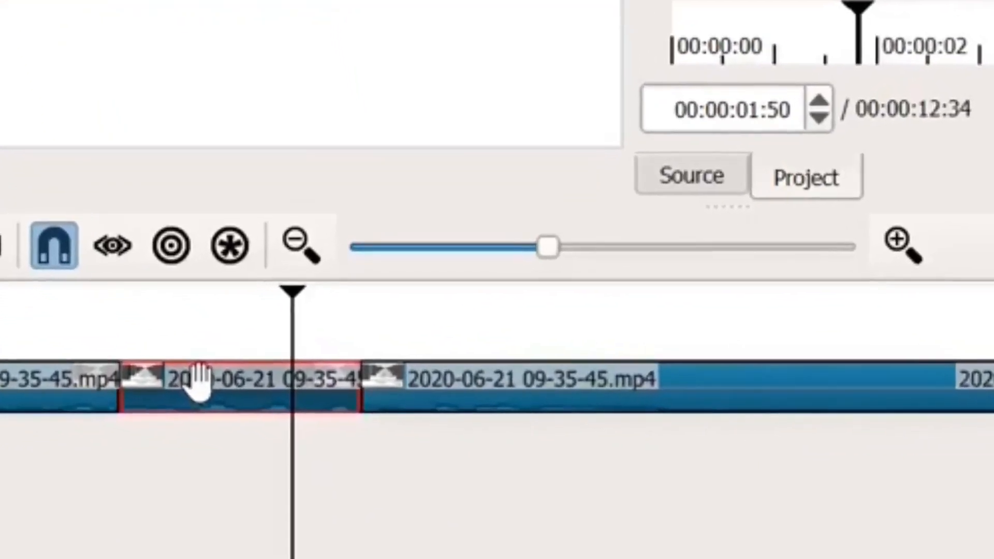
right_click(203, 401)
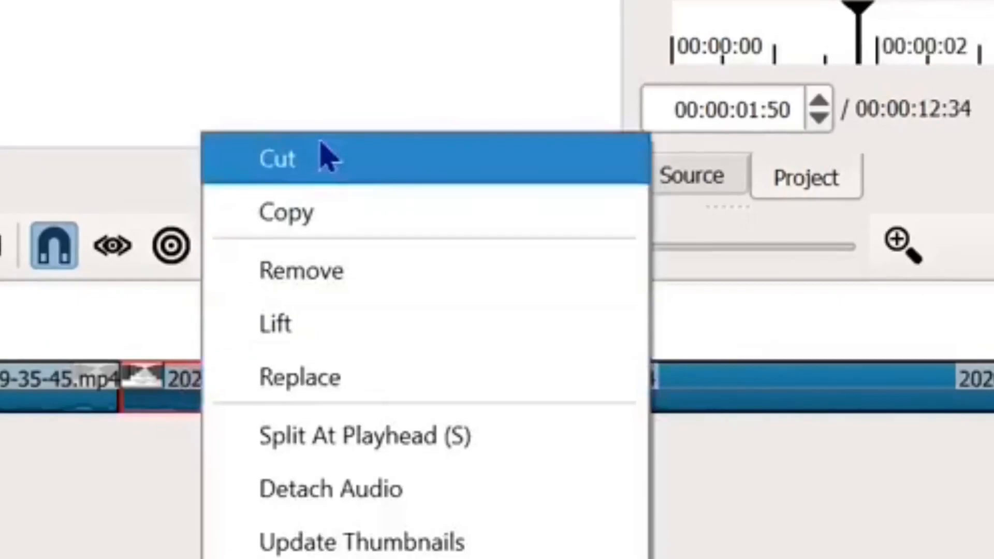
click(356, 287)
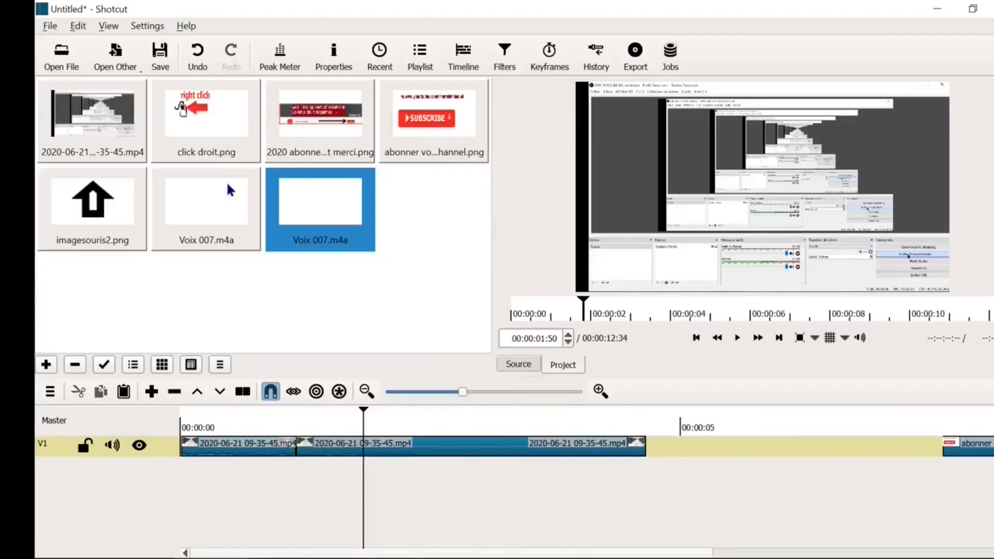
click(196, 59)
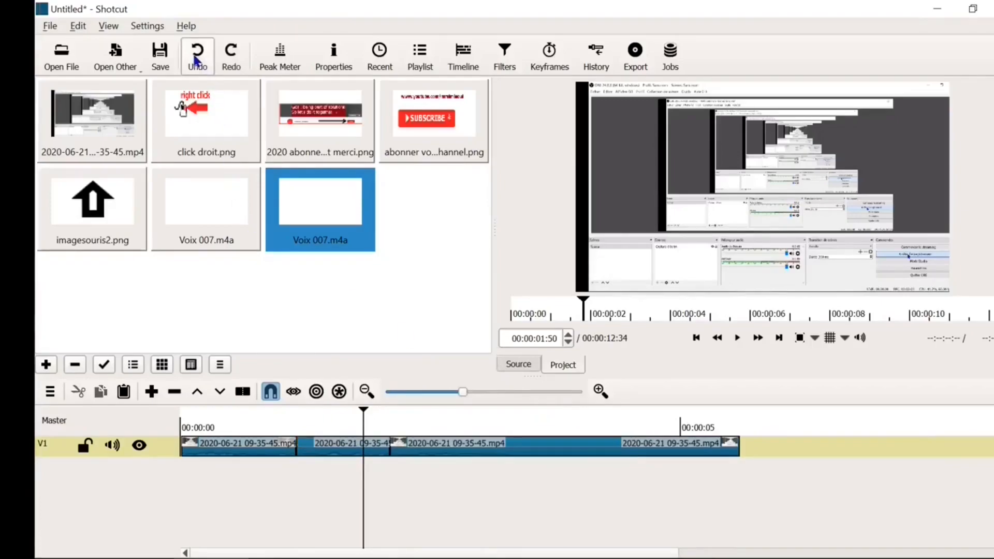
Try to cut the middle segment between the two splits.
right_click(323, 454)
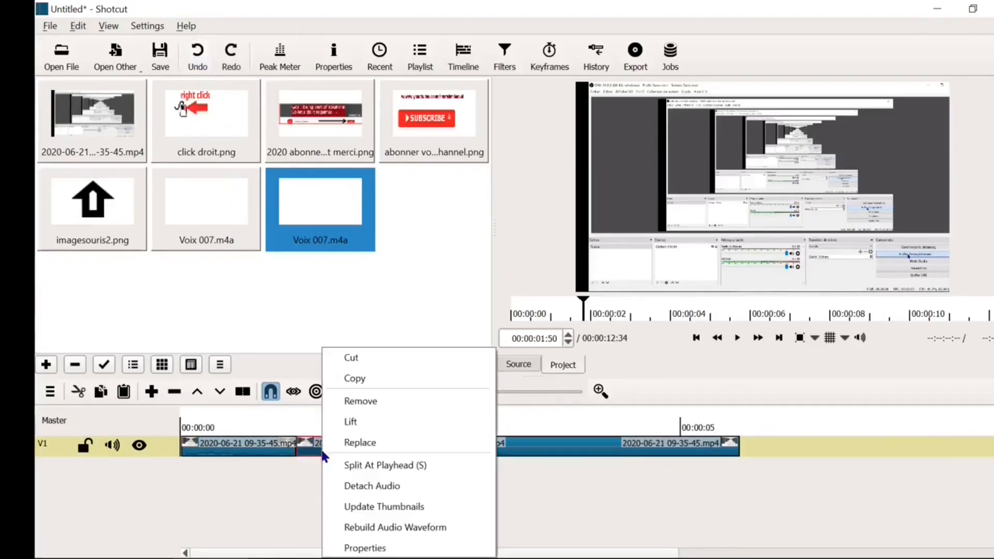
click(350, 360)
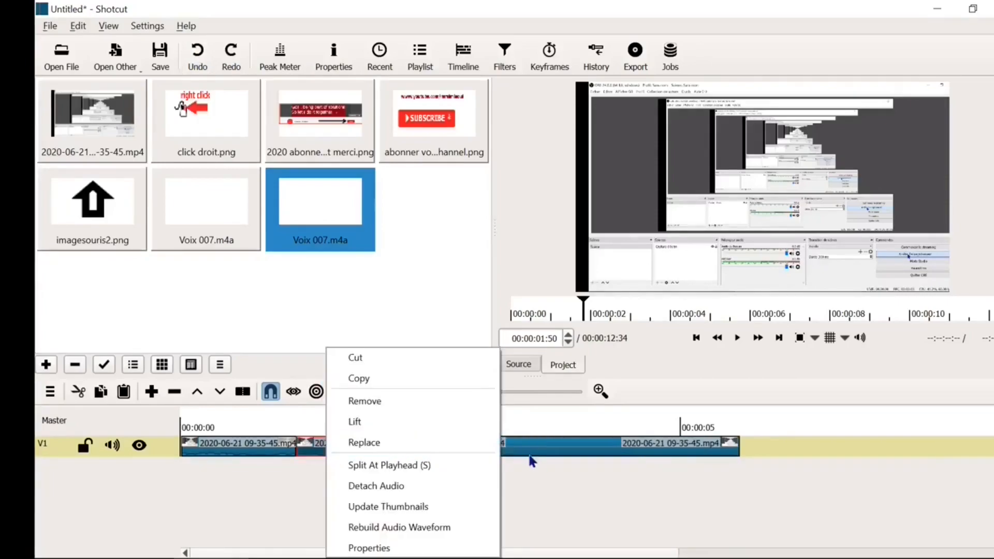
click(568, 492)
click(569, 492)
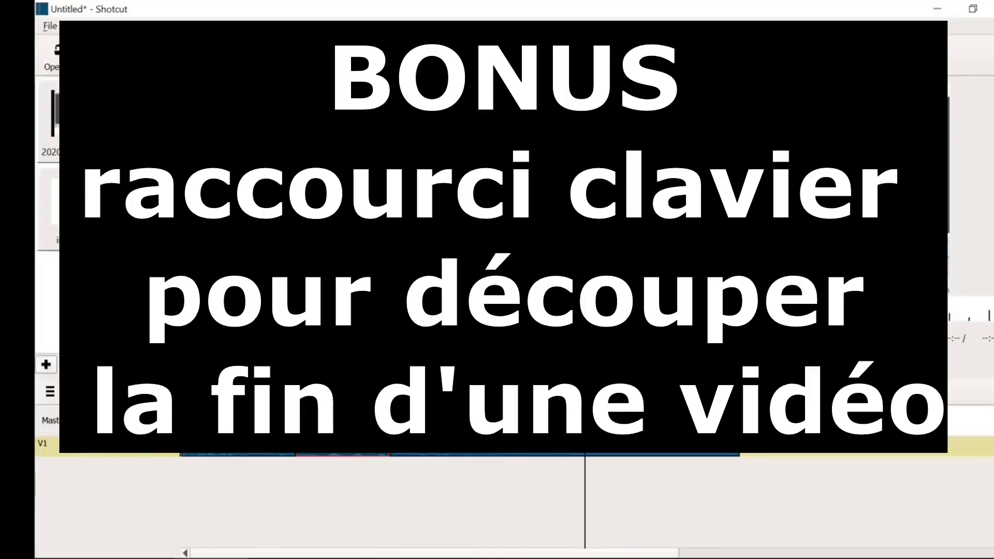
click(612, 425)
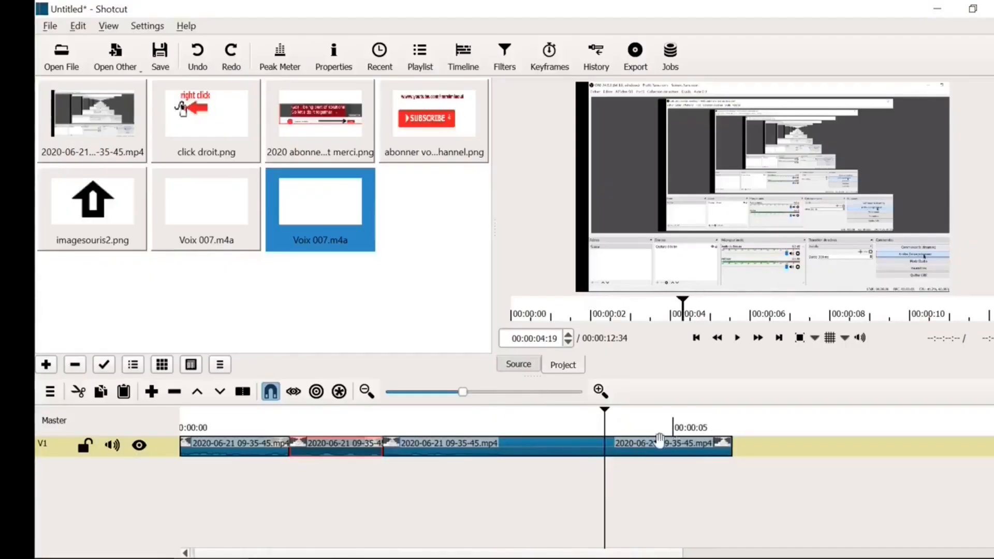
click(619, 448)
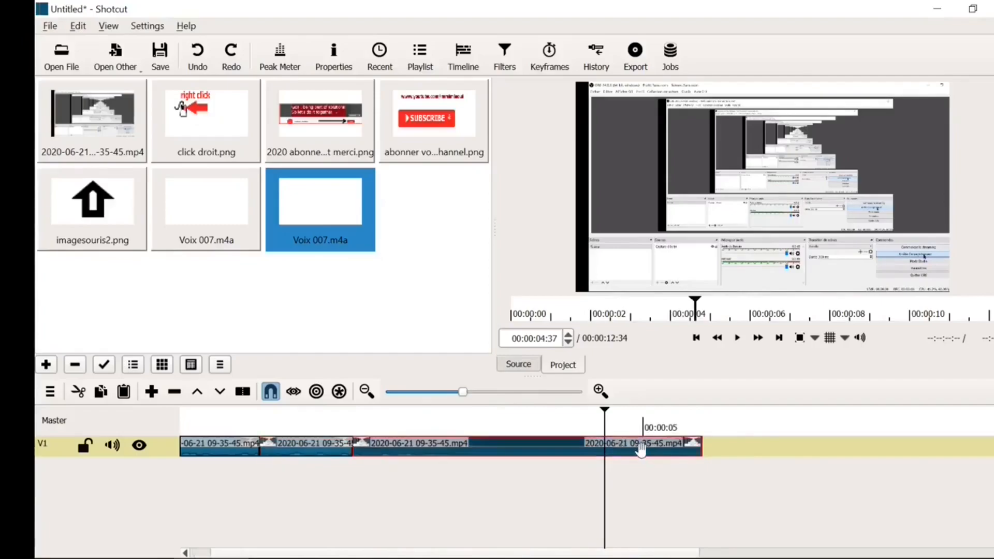
key(o)
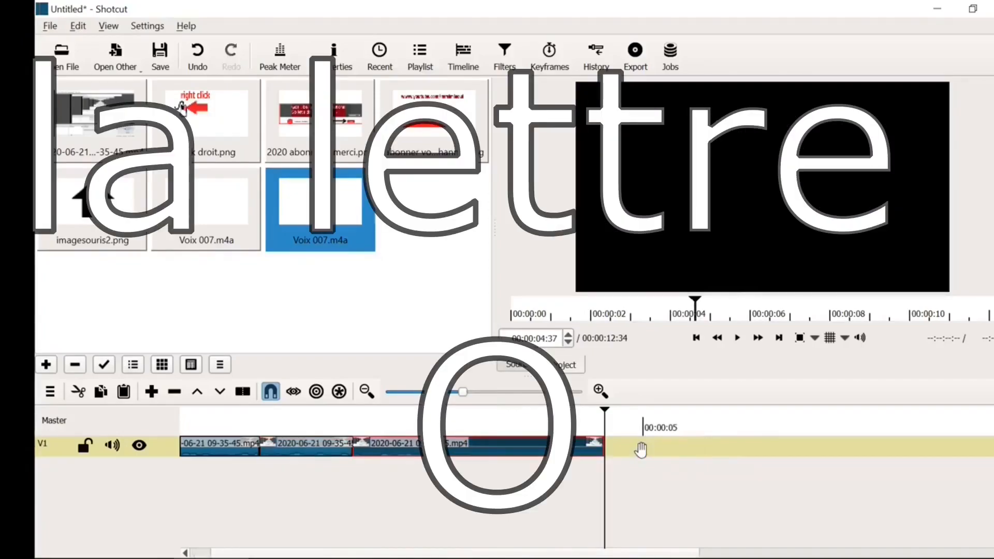
key(Home)
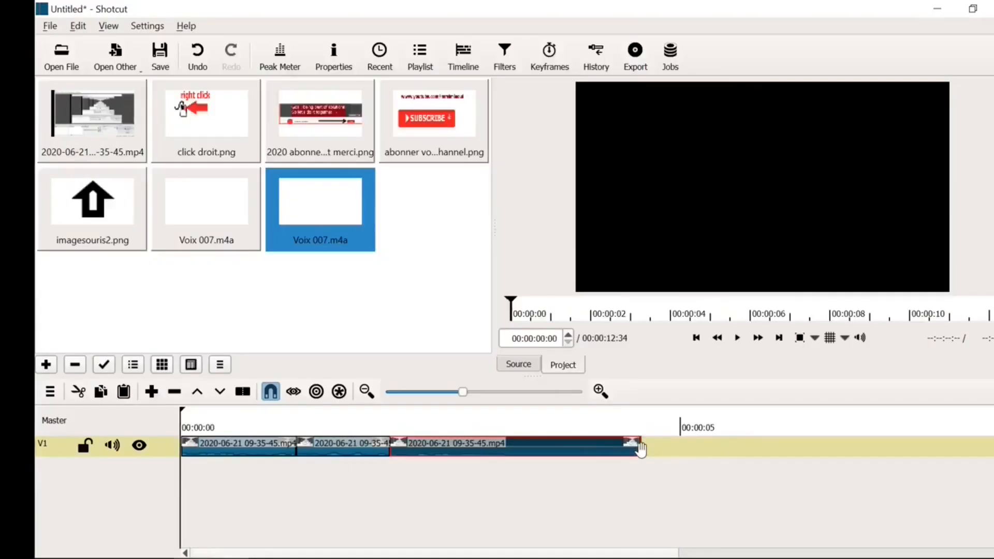
click(220, 417)
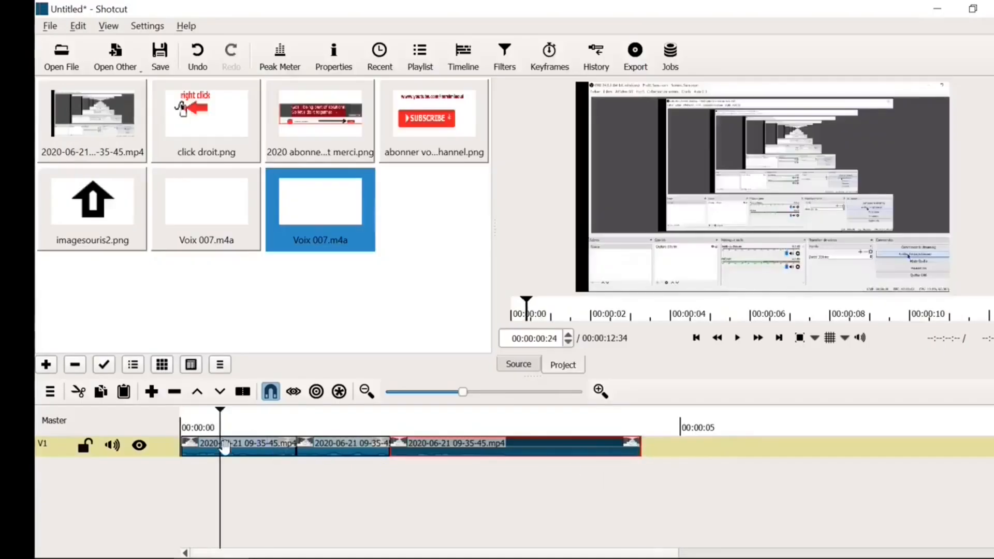
click(224, 447)
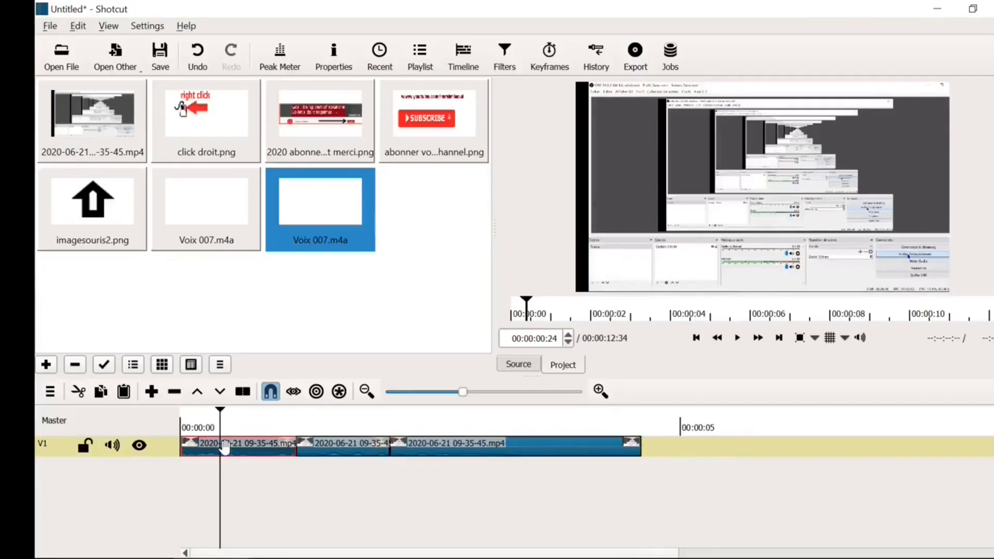
key(i)
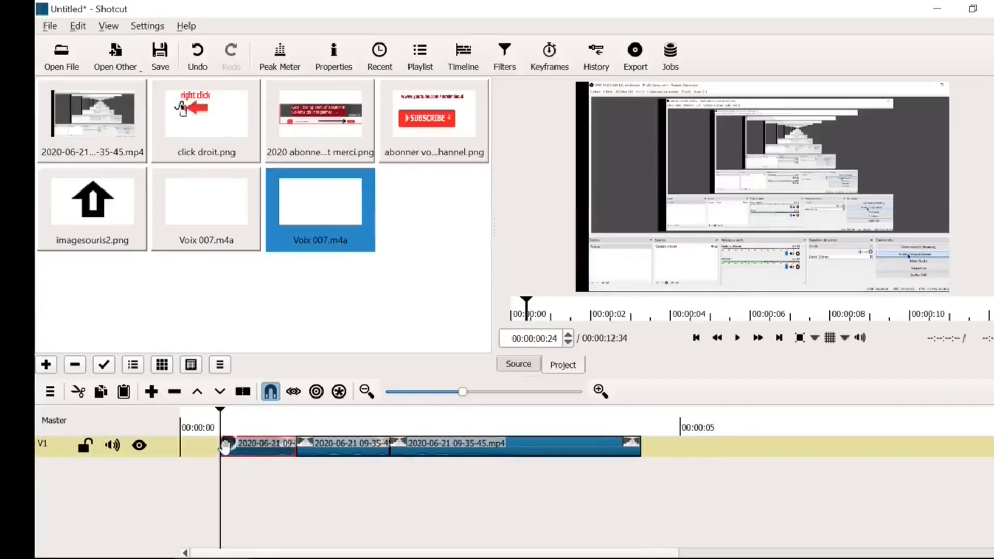
click(197, 57)
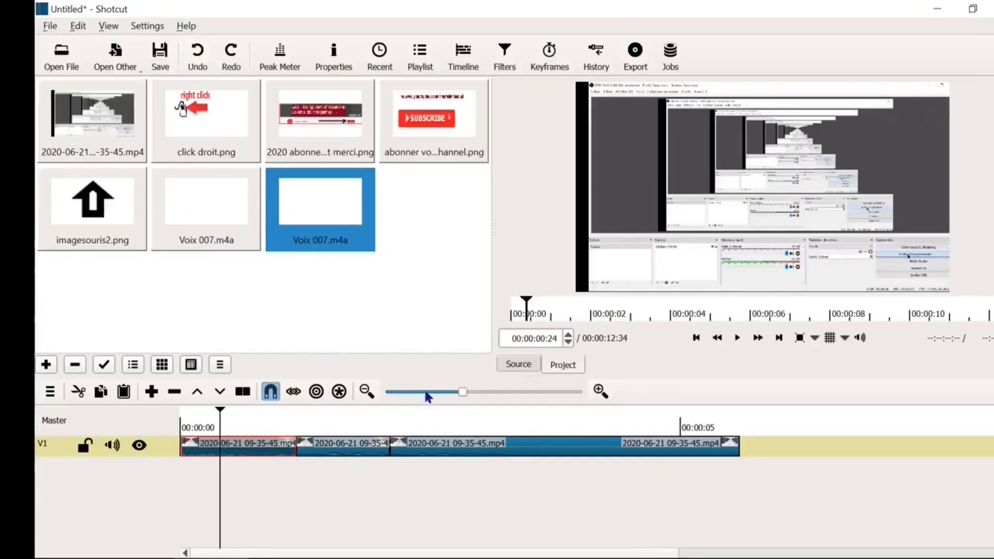
Place click droit.png from the playlist on track V1 after the abonner vous to the channel.png clip, leaving a gap between them.
drag(424, 388, 418, 387)
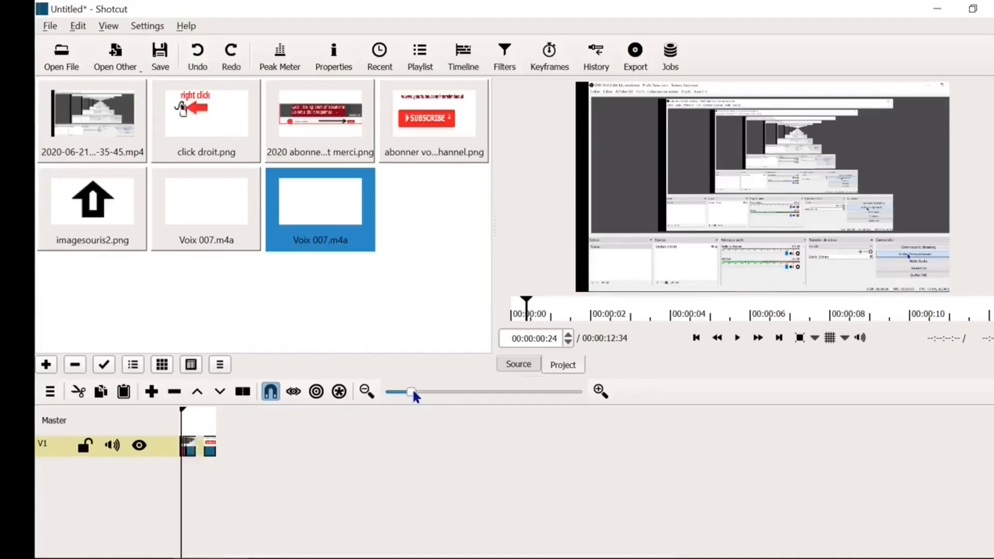
drag(422, 392, 425, 392)
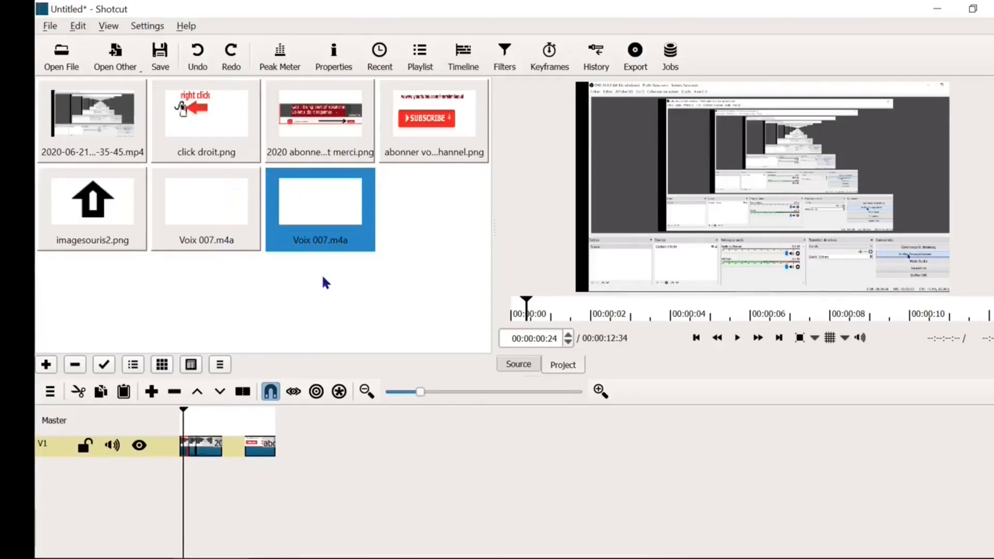
click(206, 119)
drag(200, 111, 356, 444)
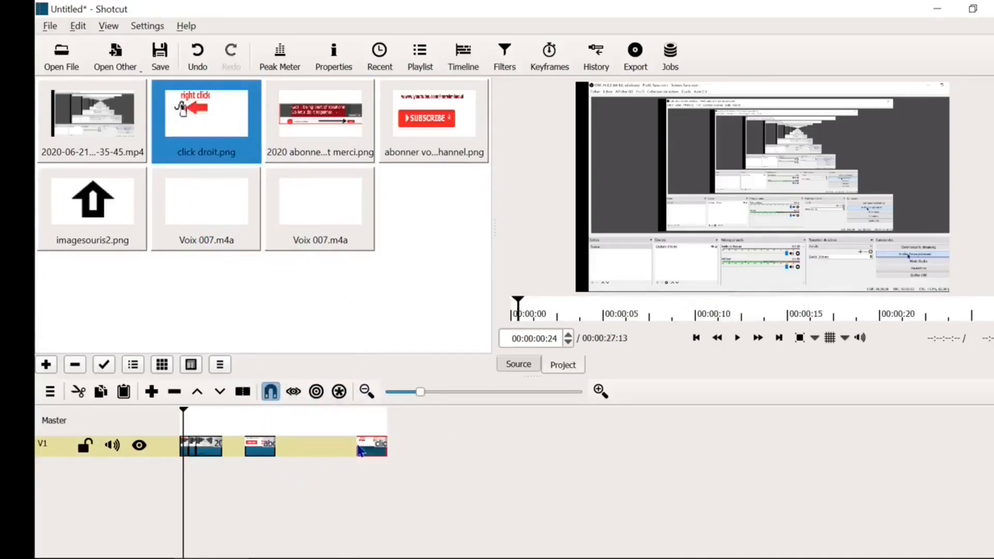
Remove the empty gap between the abonner vous to the channel.png and click droit.png clips on track V1.
click(312, 443)
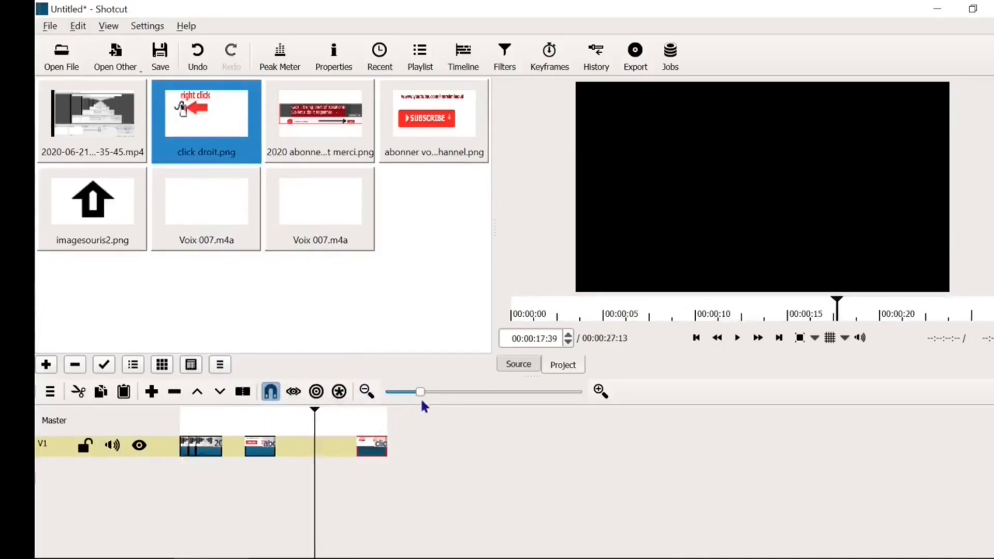
click(447, 392)
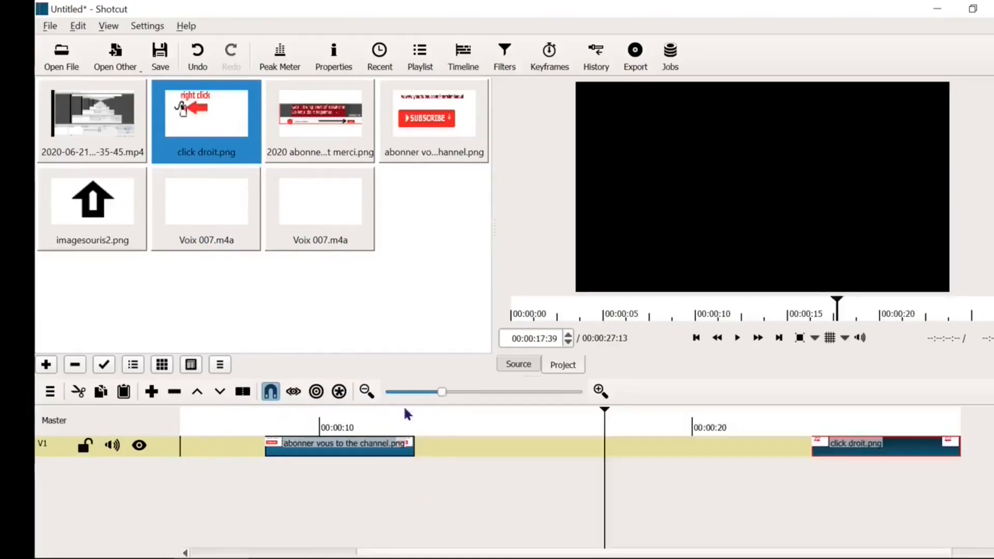
right_click(567, 446)
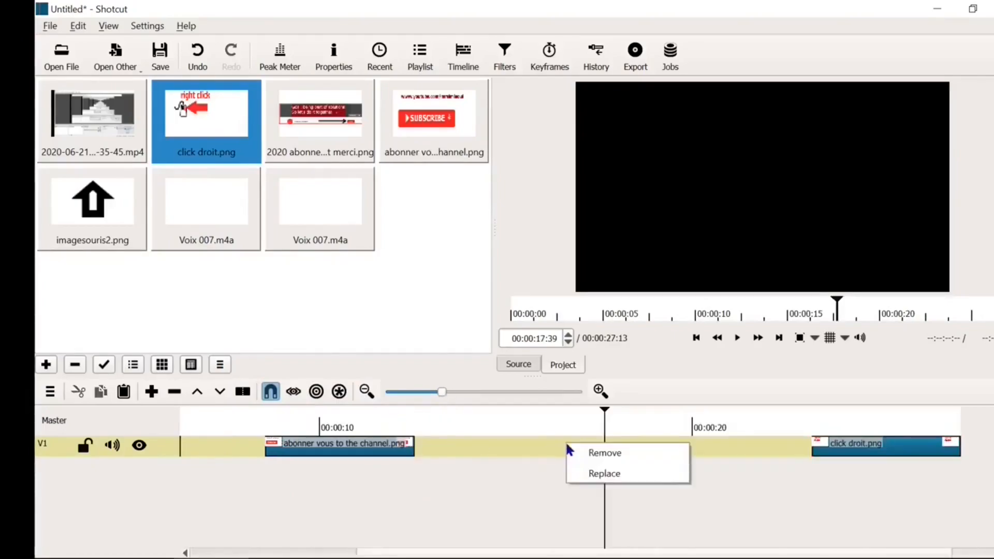
click(592, 455)
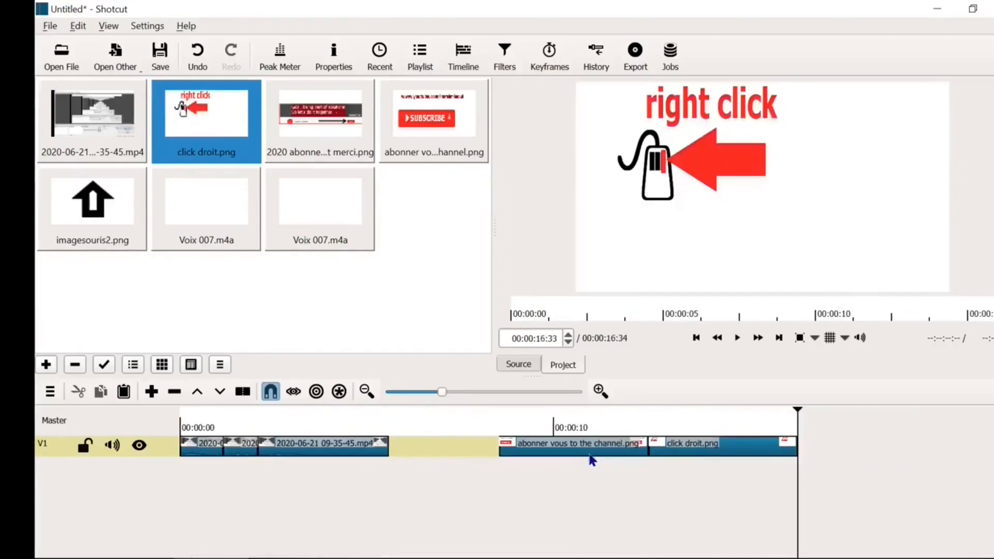
click(433, 444)
right_click(425, 447)
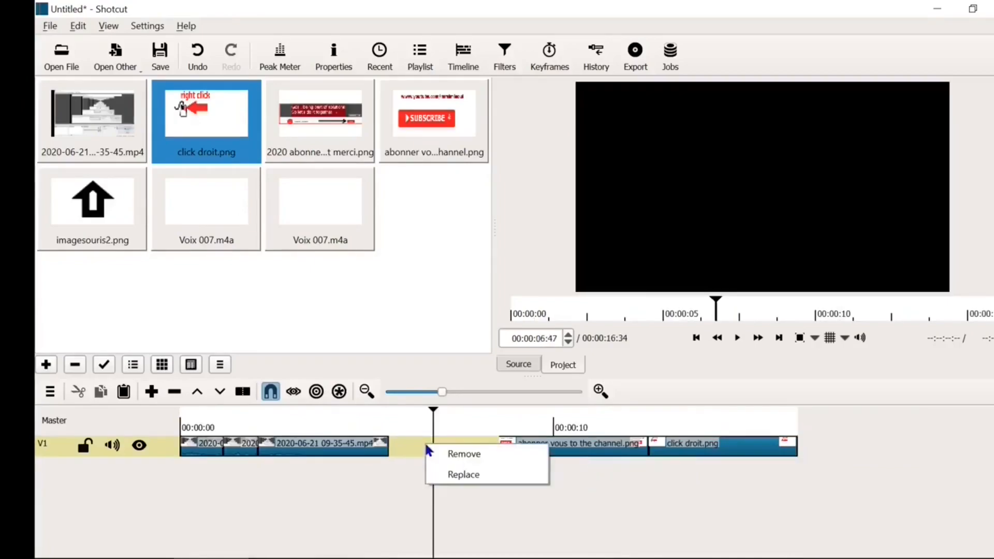
click(452, 462)
click(621, 420)
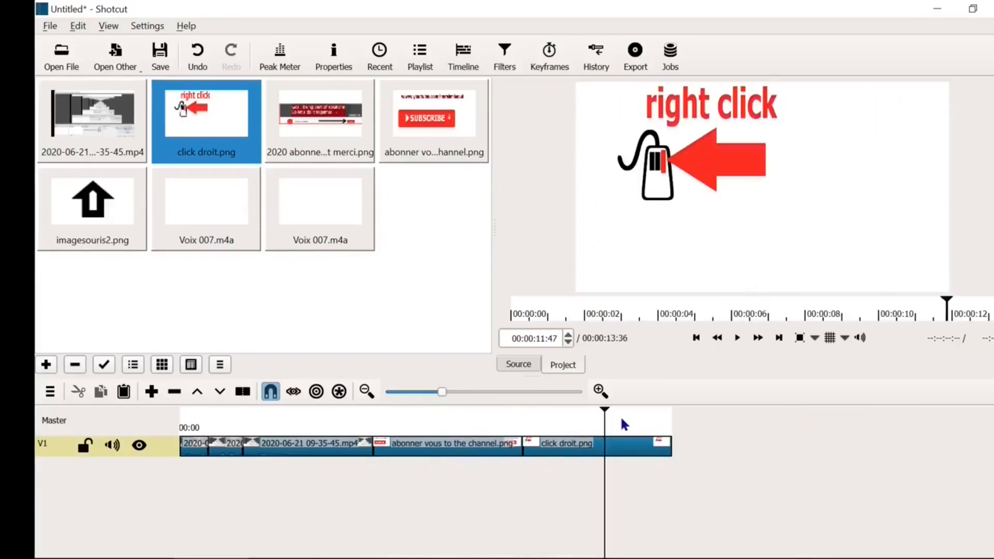
click(578, 439)
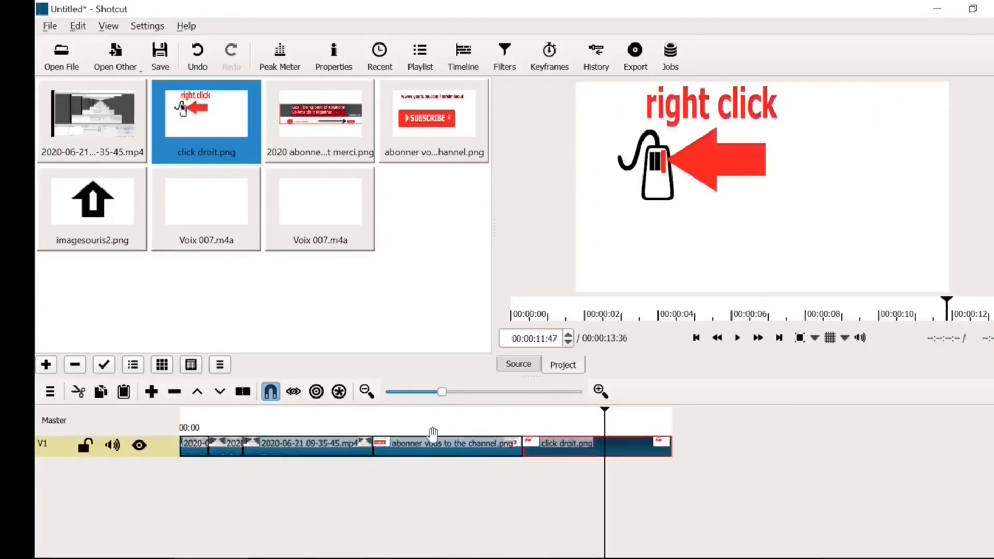
click(511, 447)
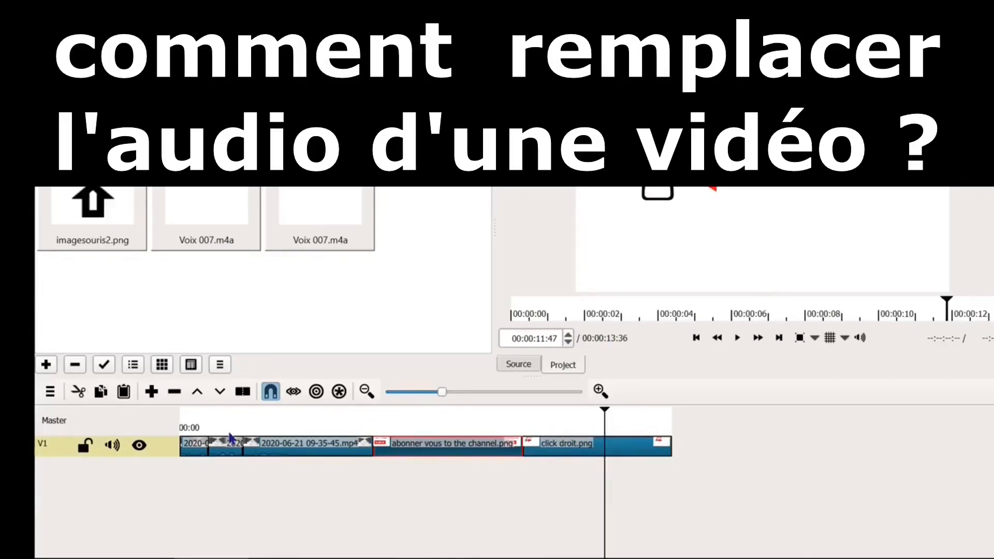
click(280, 446)
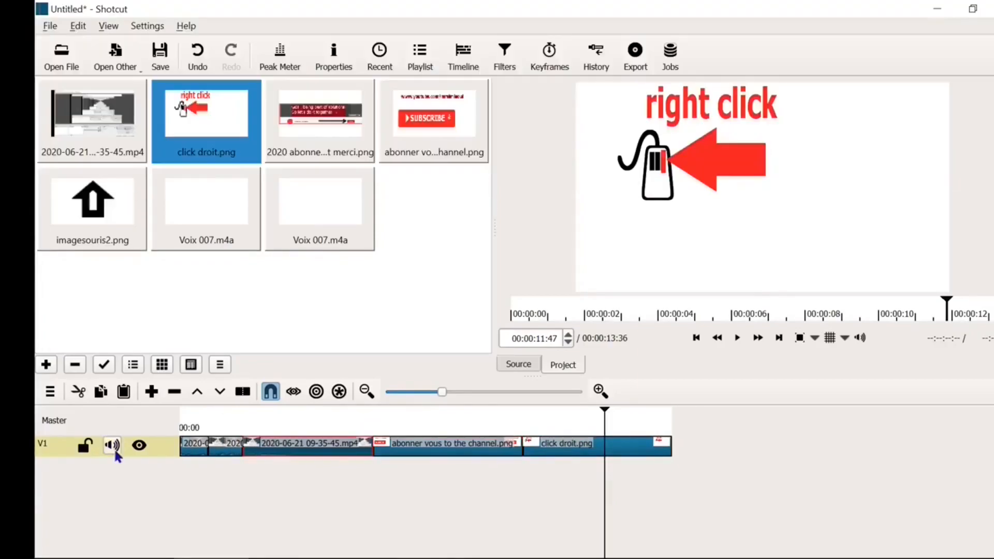
click(221, 449)
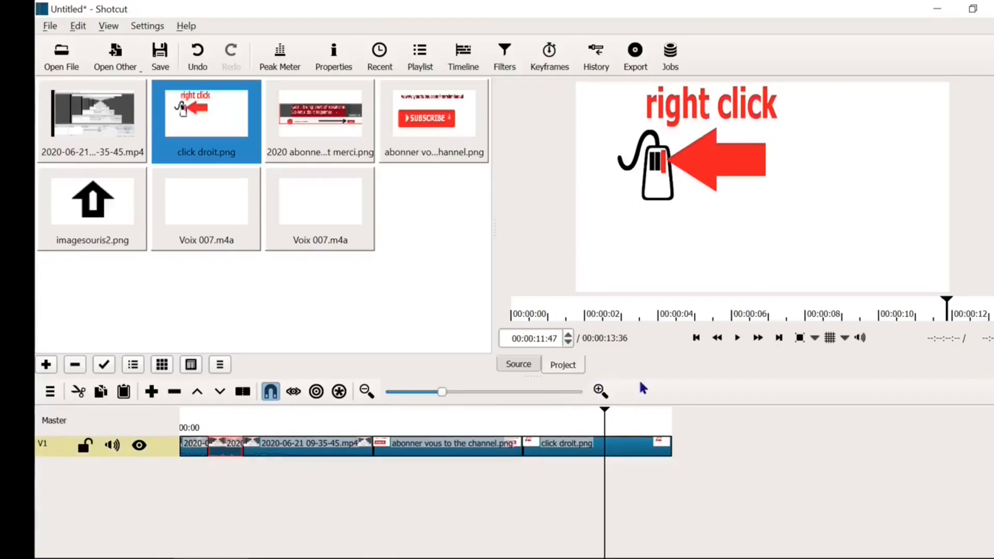
Enlarge the timeline area by raising the boundary between it and the playlist and preview.
drag(641, 377, 638, 436)
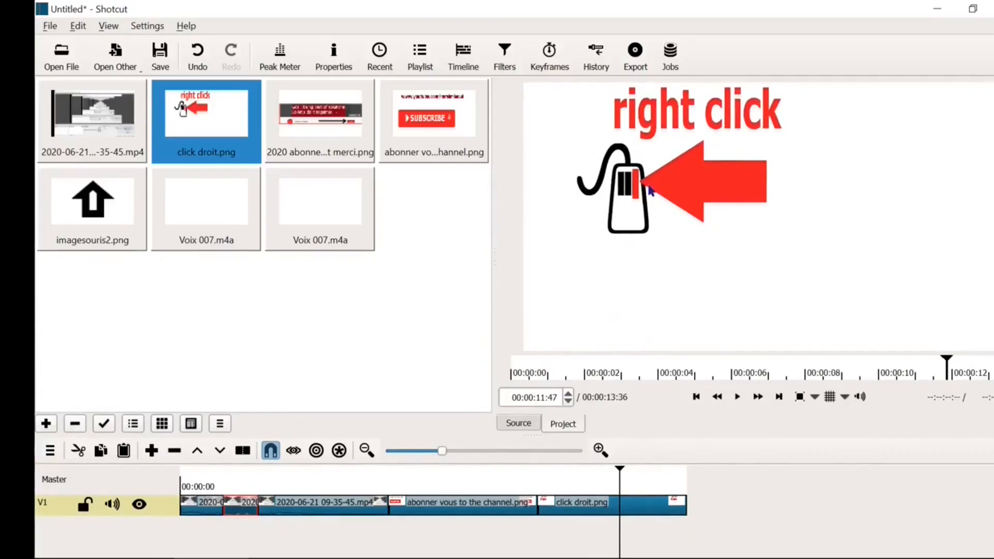
drag(638, 434, 721, 105)
drag(710, 161, 697, 273)
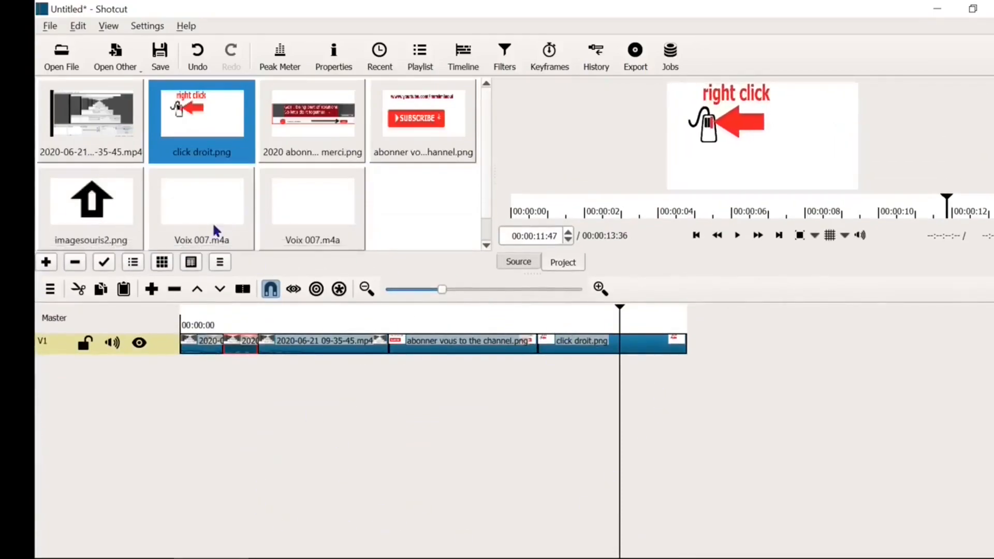
Hide the toolbar and turn off small icons, and restore both display settings.
click(108, 27)
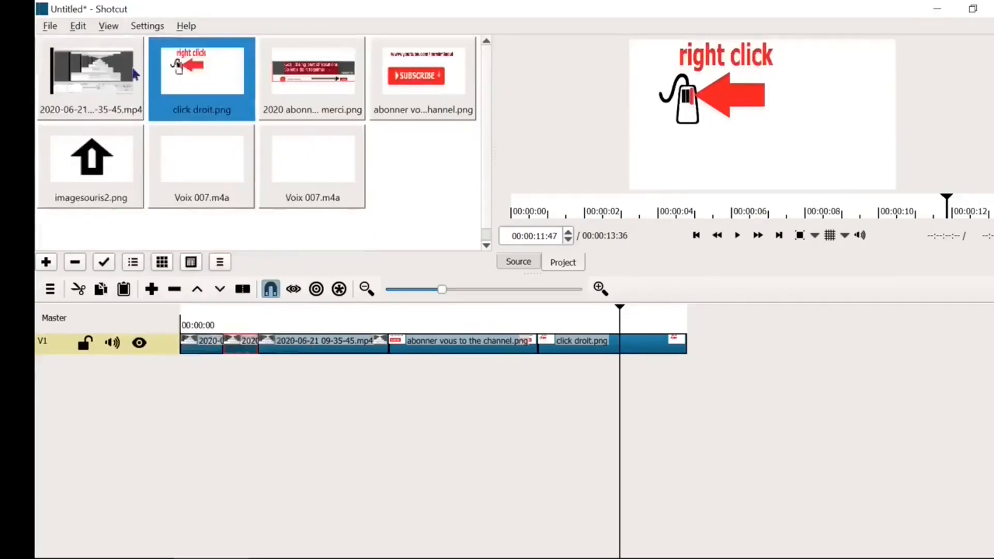
click(110, 27)
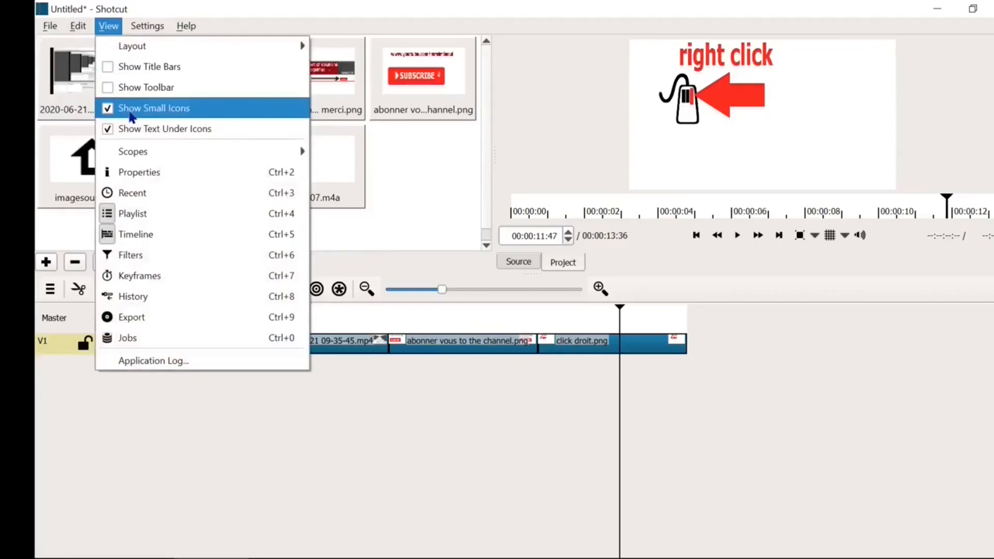
click(131, 115)
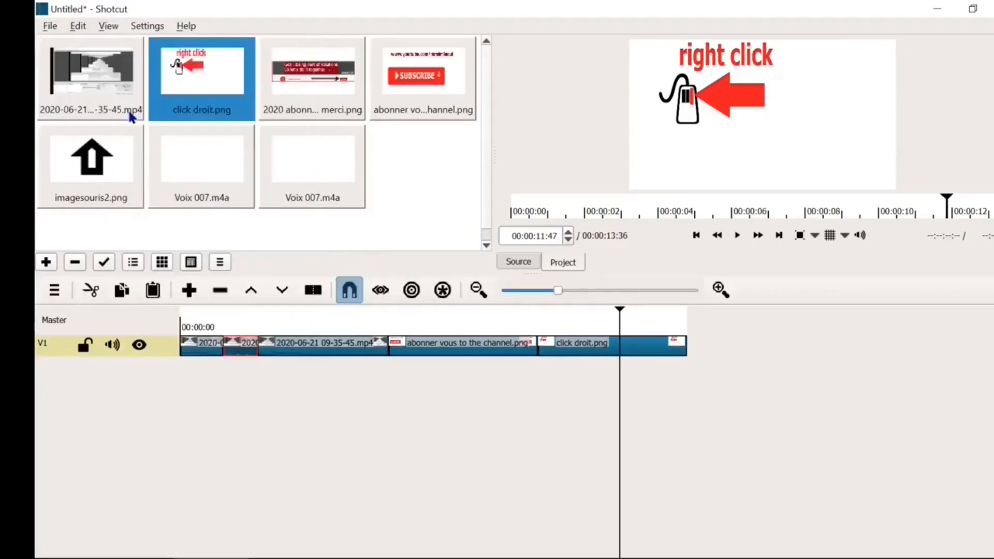
click(118, 28)
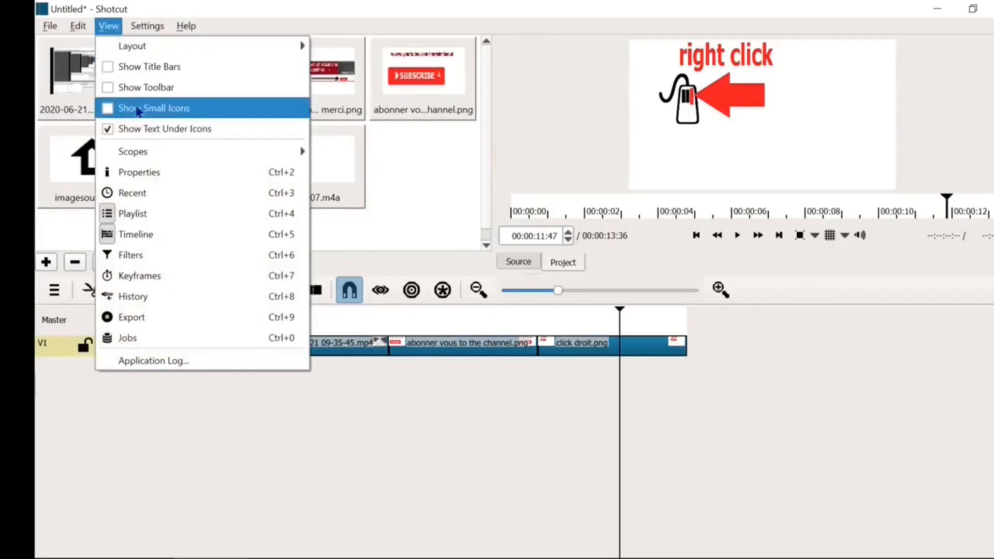
click(139, 109)
click(110, 27)
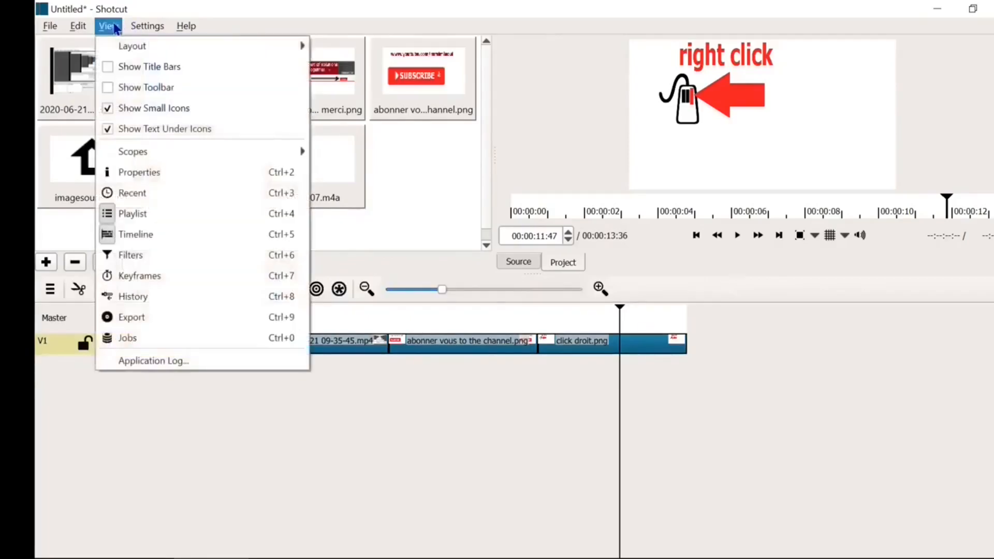
click(130, 89)
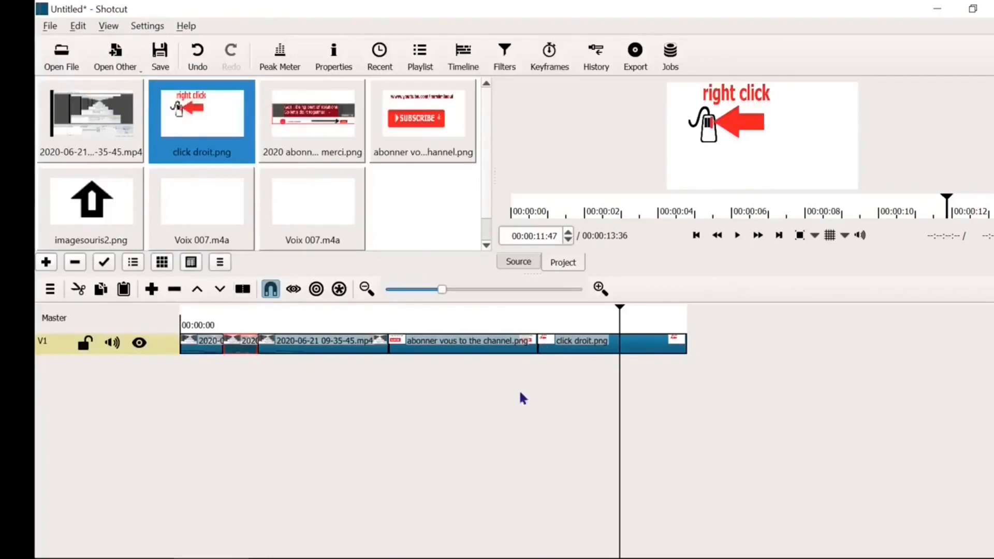
click(407, 397)
click(316, 345)
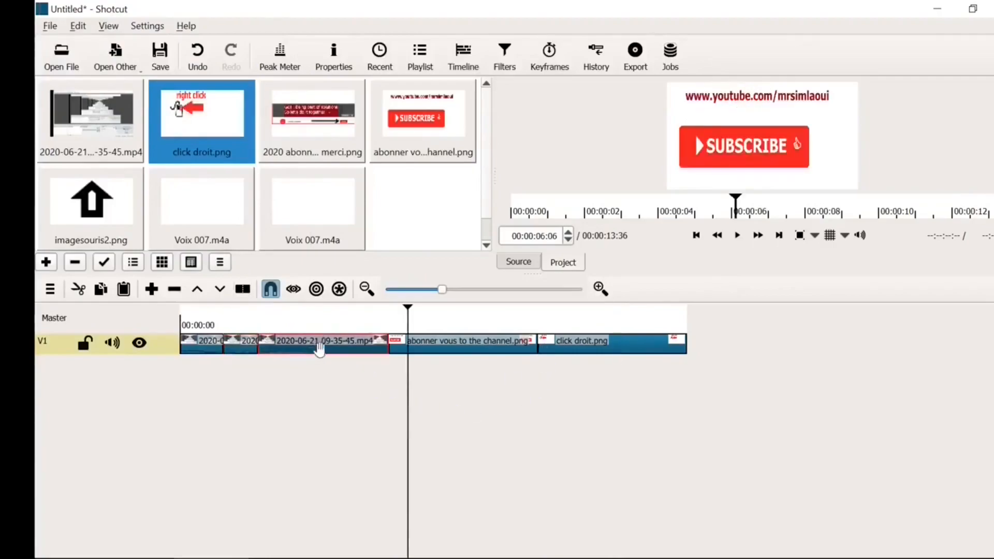
click(328, 322)
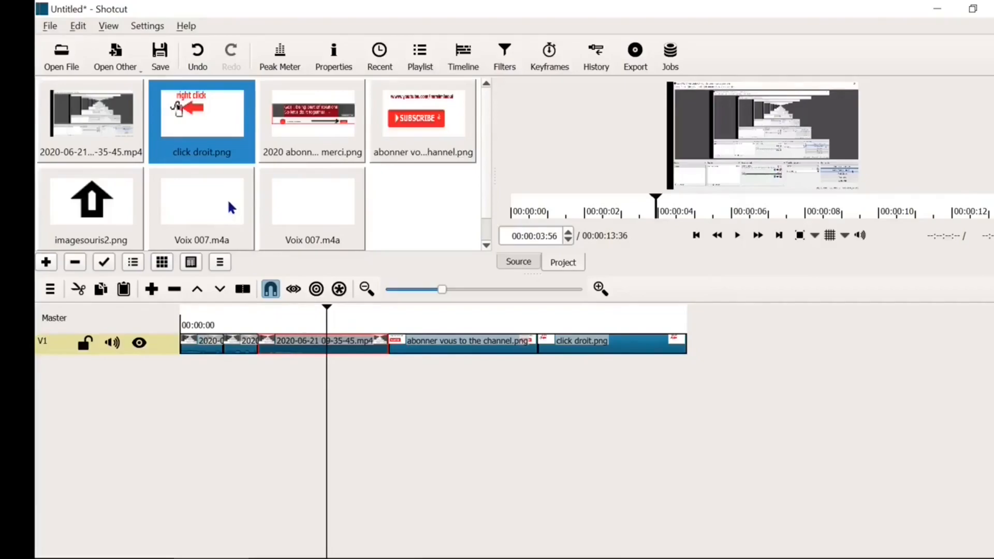
click(505, 58)
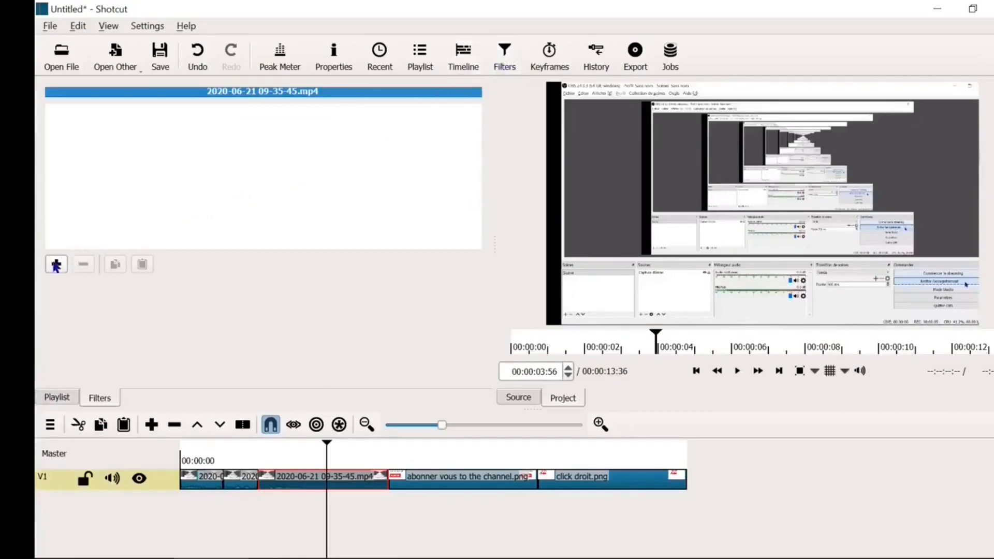
click(57, 264)
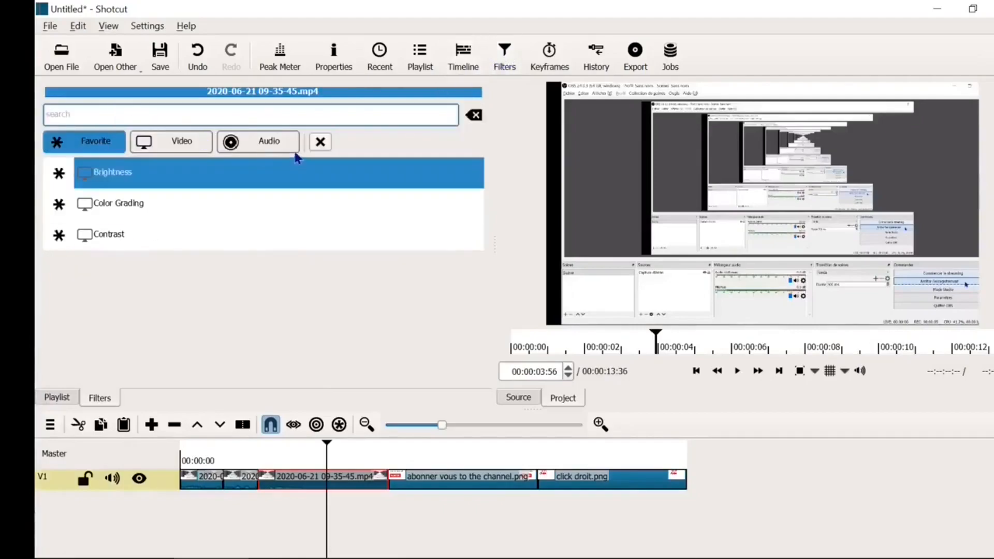
click(280, 144)
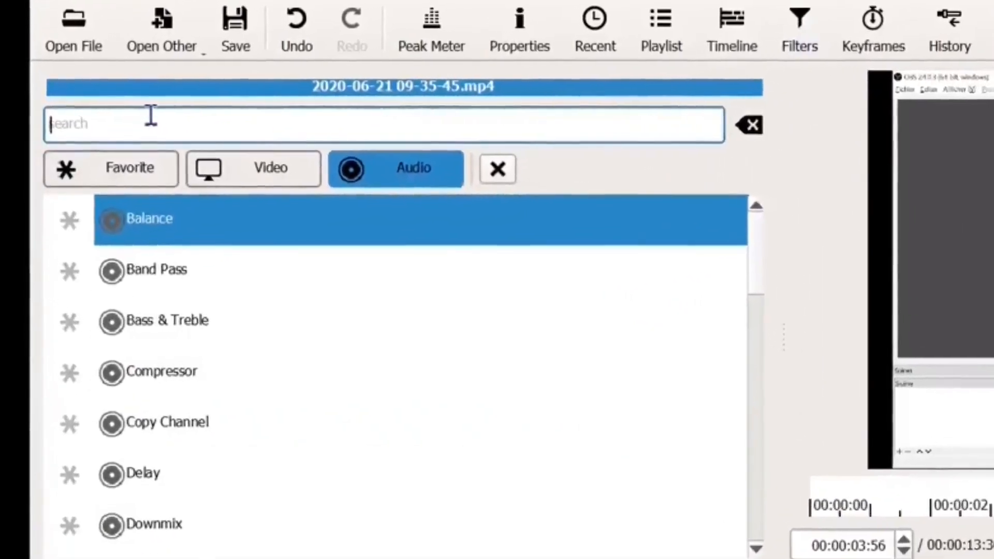
click(158, 124)
text(ga)
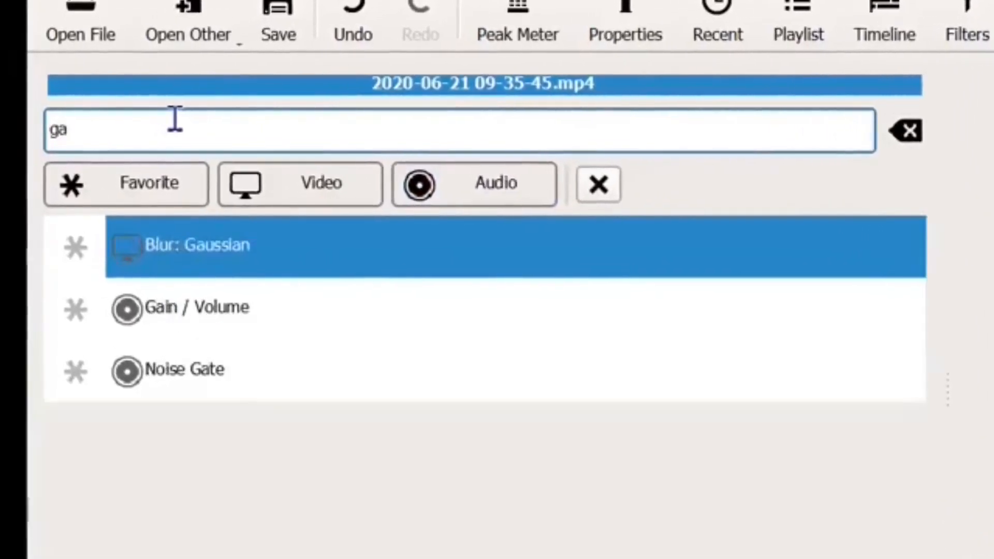
text(in)
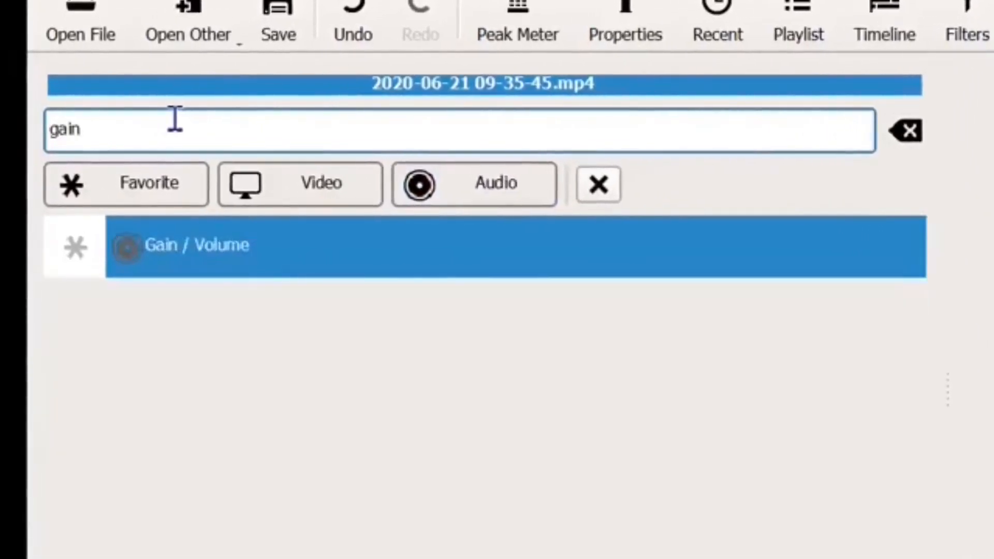
click(181, 253)
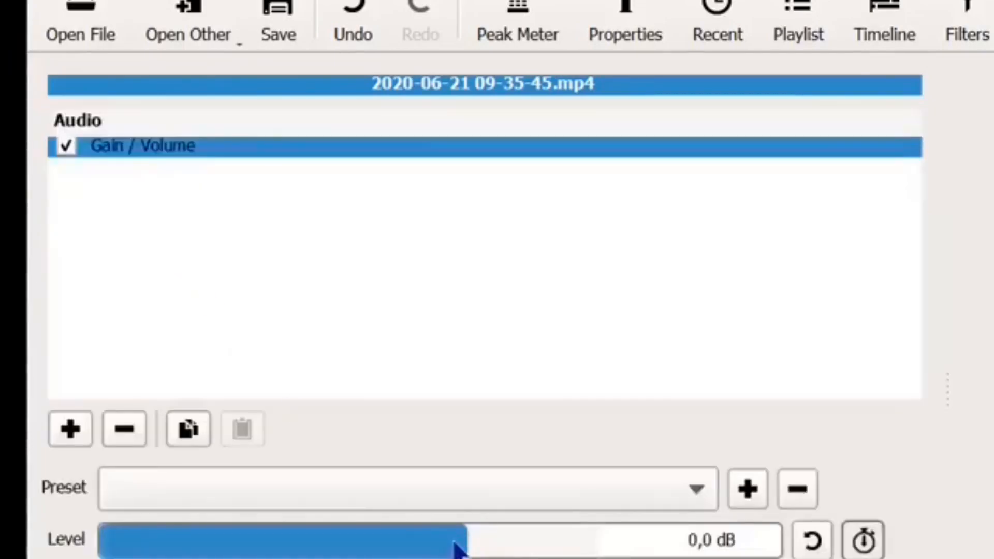
drag(458, 550, 98, 551)
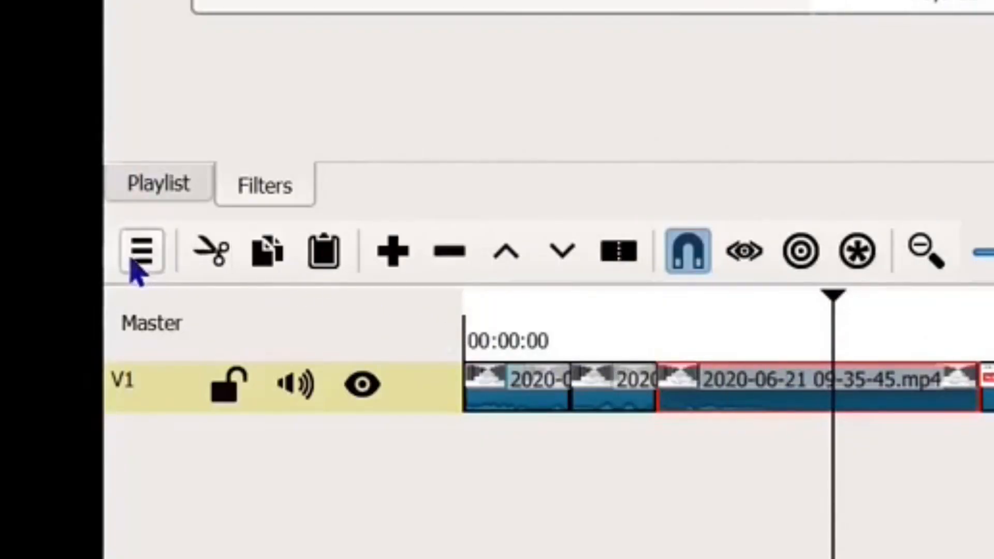
Add an audio track to the timeline and make it the current track.
click(139, 264)
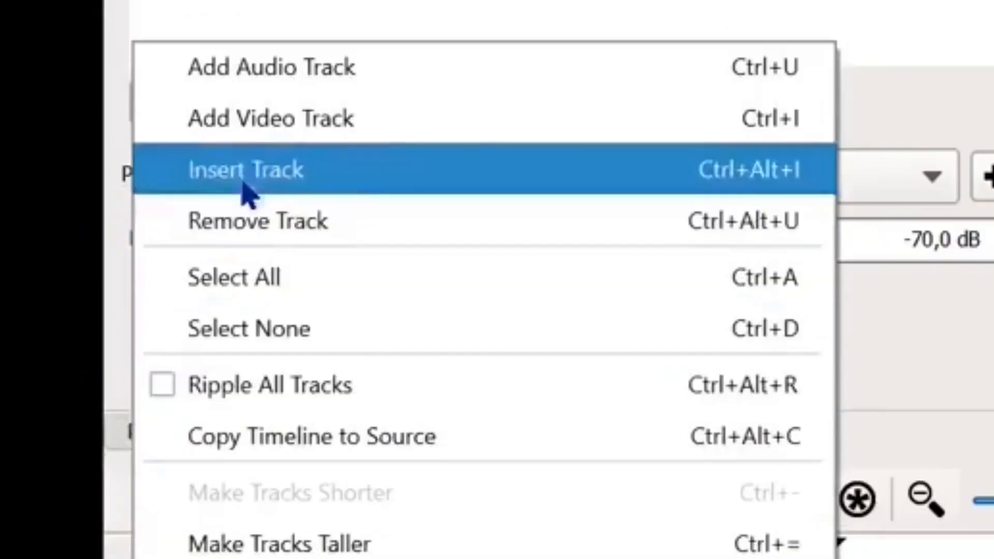
click(293, 86)
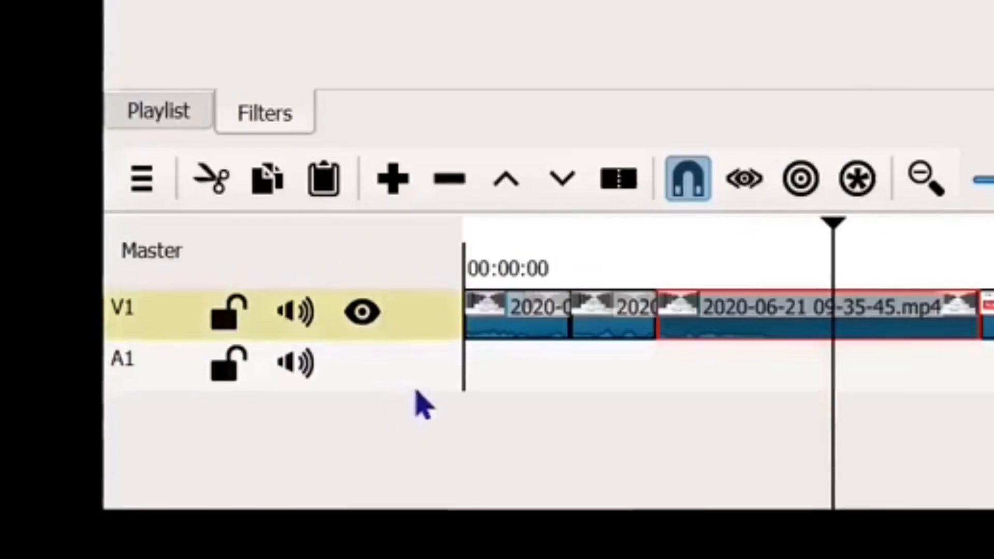
click(419, 386)
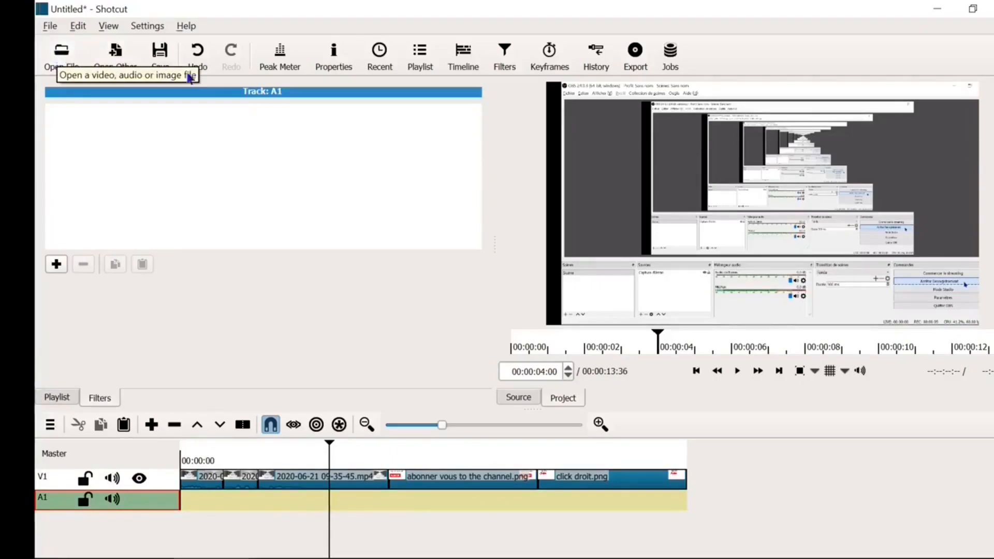
click(417, 55)
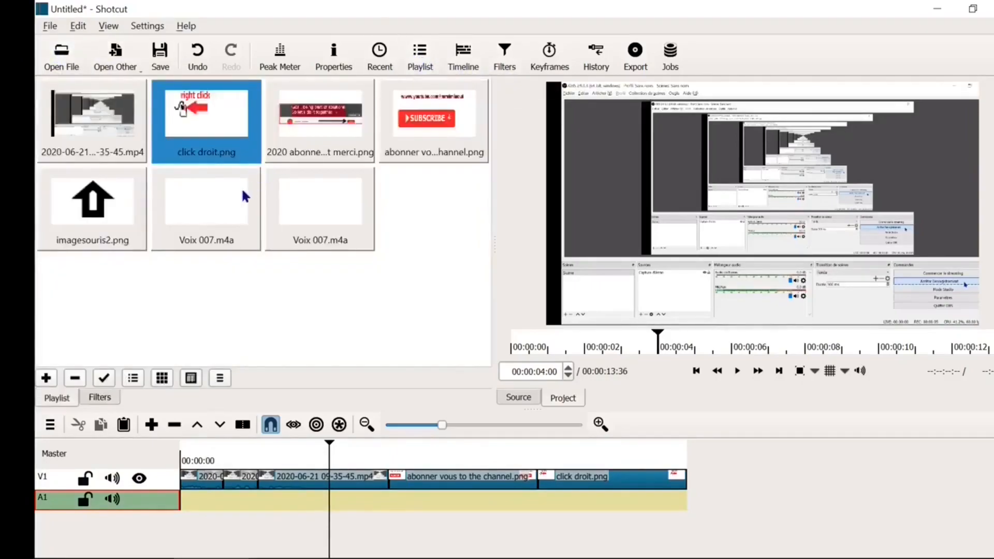
click(201, 198)
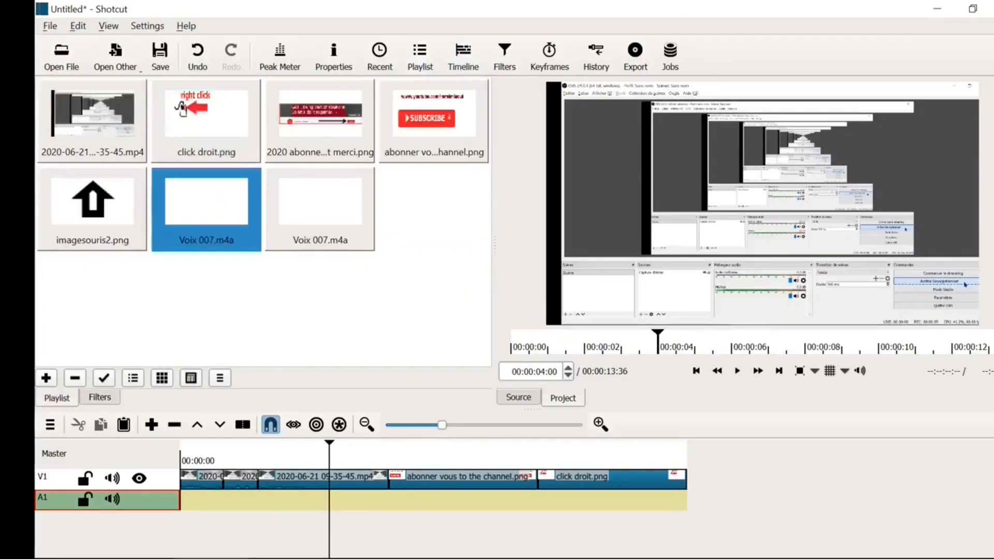
drag(210, 202, 282, 505)
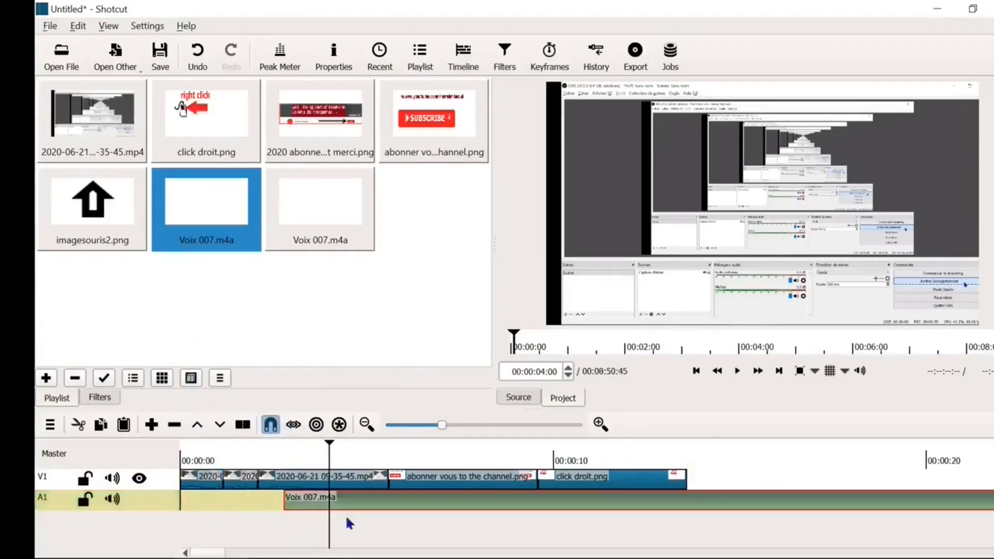
drag(427, 502, 291, 475)
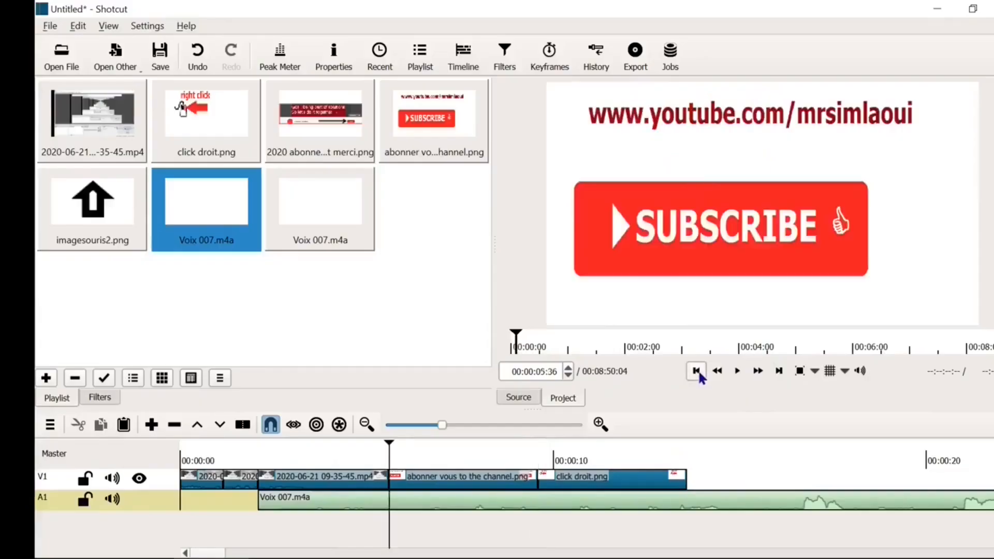
click(421, 503)
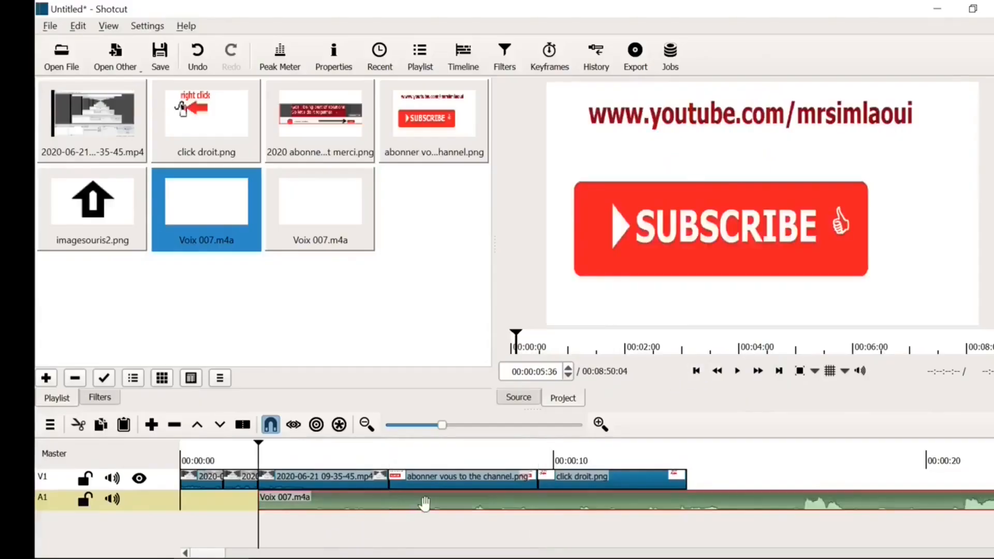
click(779, 370)
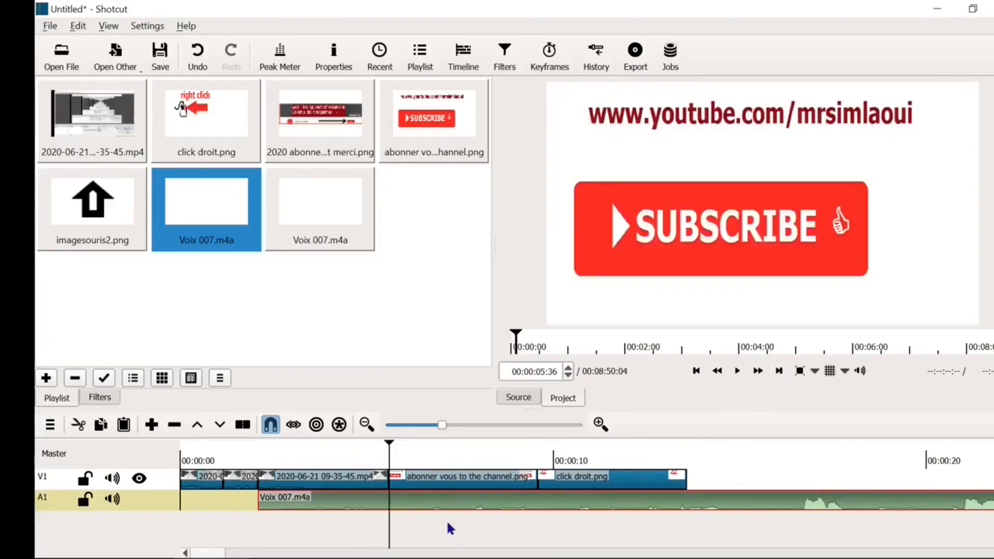
key(s)
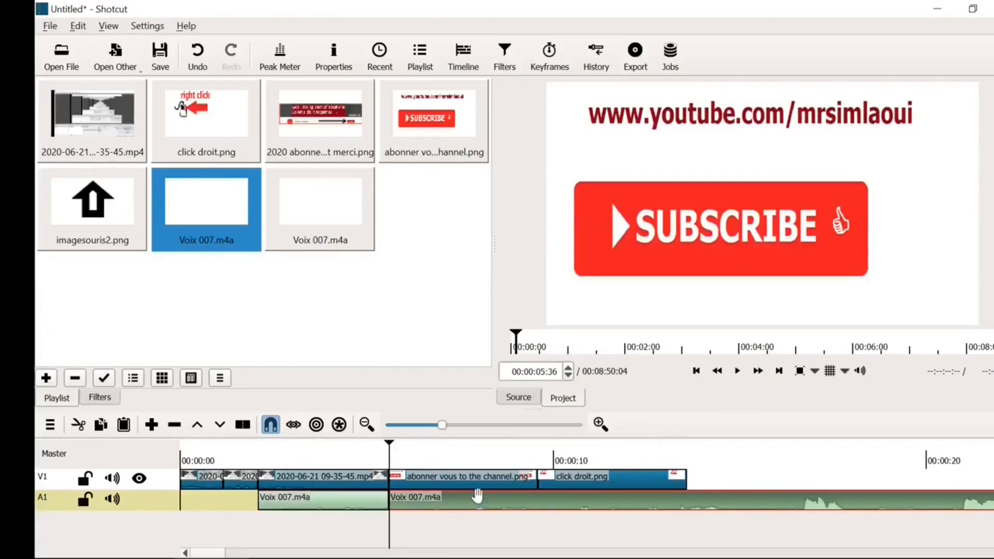
key(Delete)
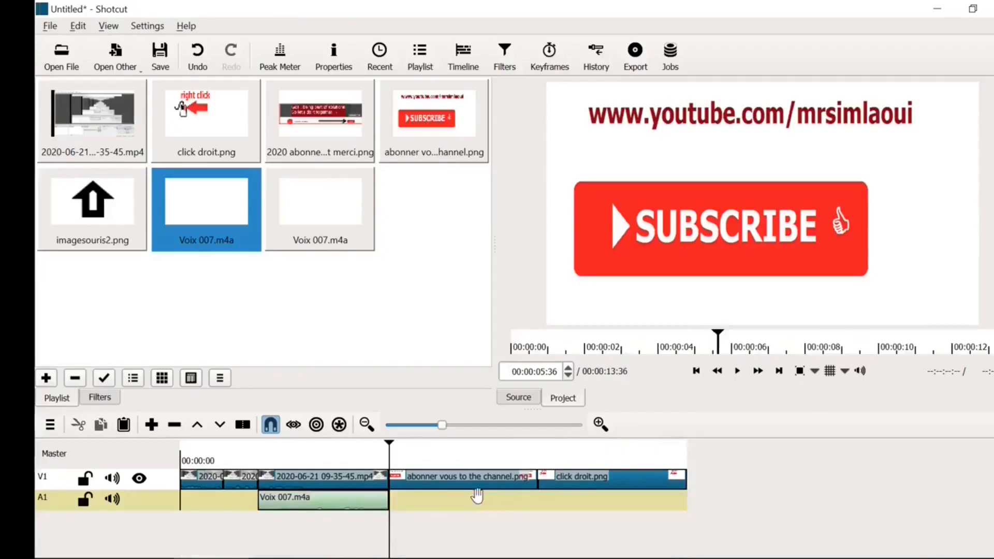
Add the Gain / Volume audio filter to the trimmed Voix 007.m4a clip on track A1.
click(301, 501)
click(307, 461)
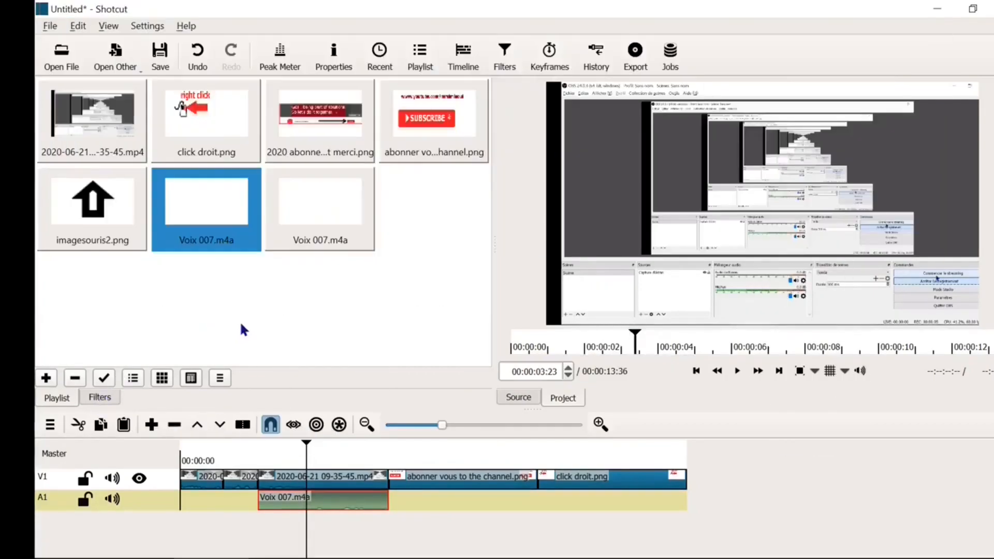
key(ctrl+6)
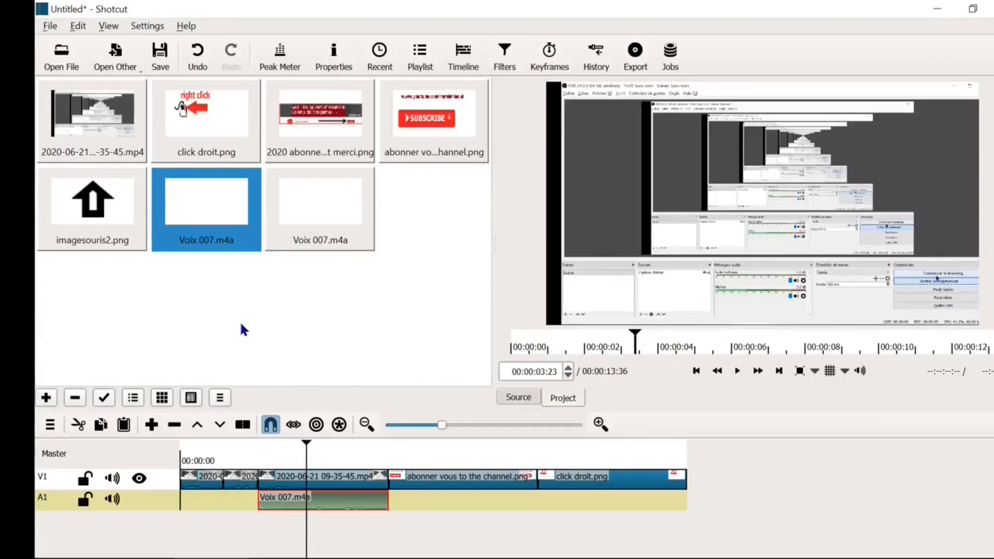
key(ctrl+6)
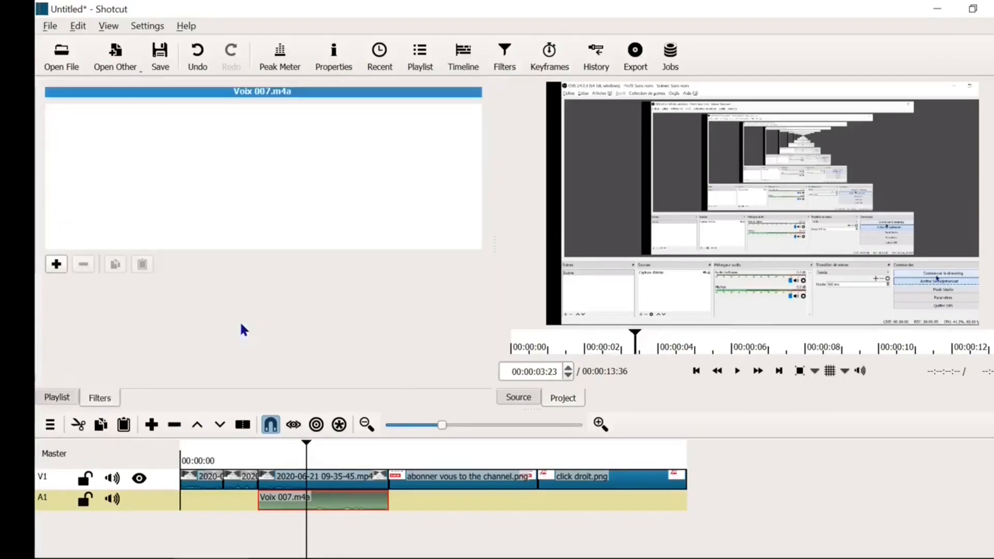
click(58, 265)
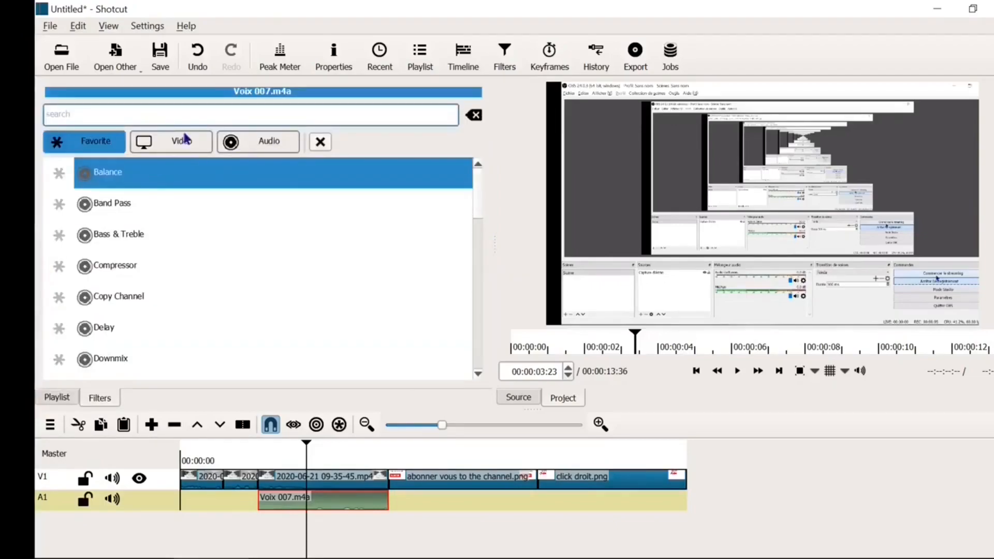
text(g)
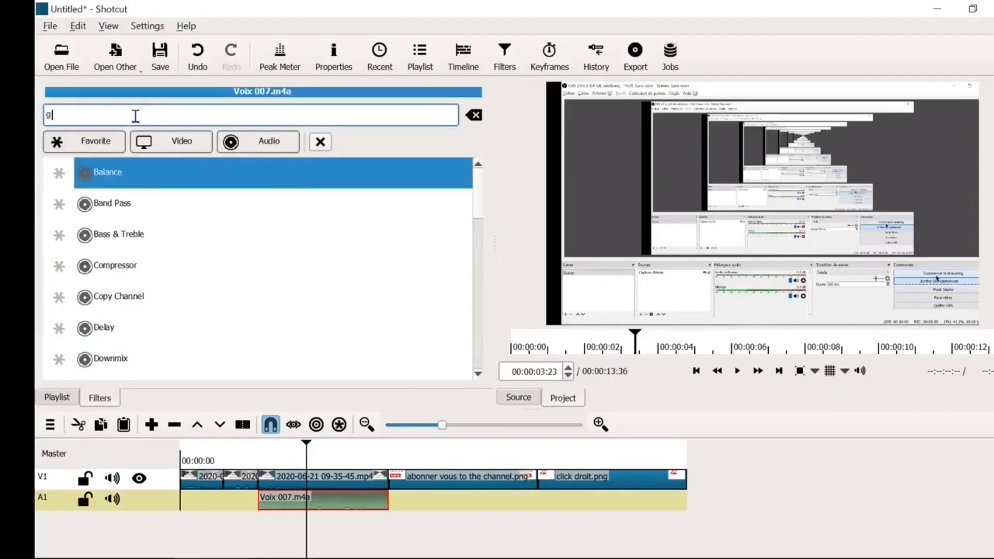
text(ain)
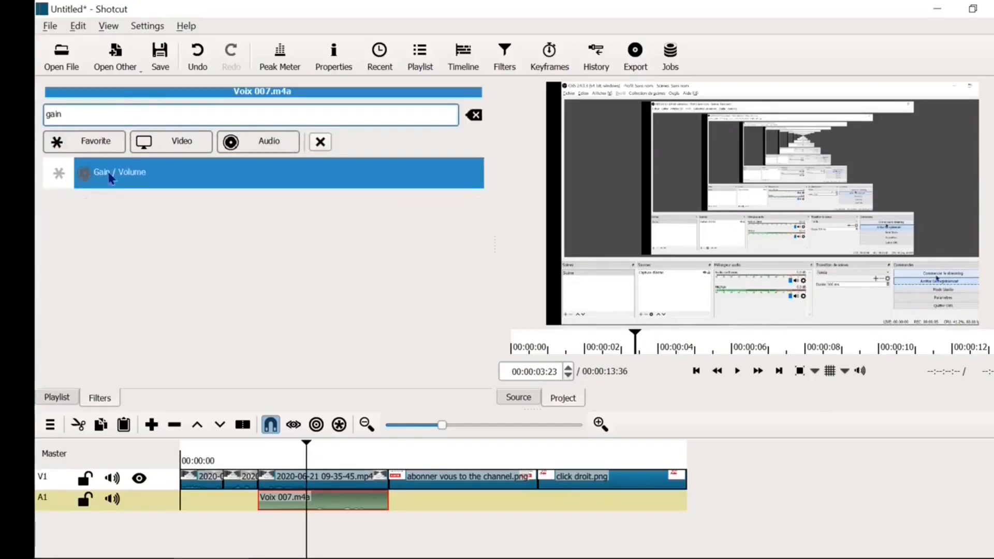
click(110, 178)
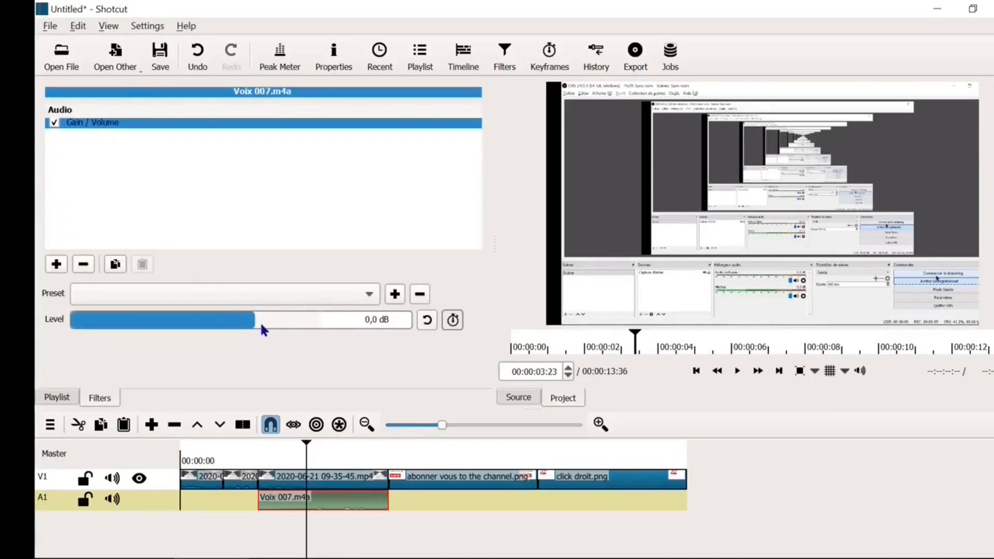
Try a level of -70.0 dB on the Voix 007.m4a clip, reset it, and set the level to -13.4 dB.
drag(261, 326, 63, 329)
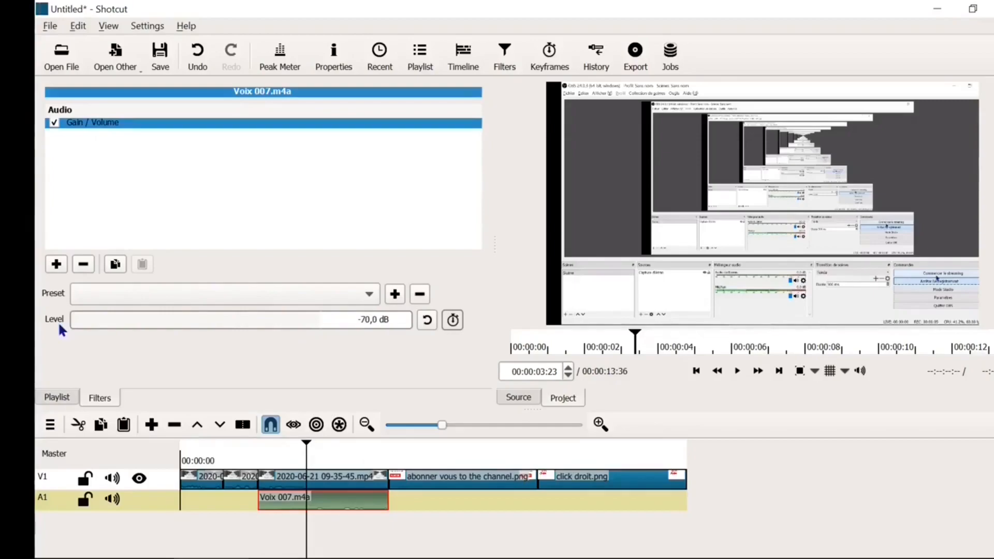
click(423, 326)
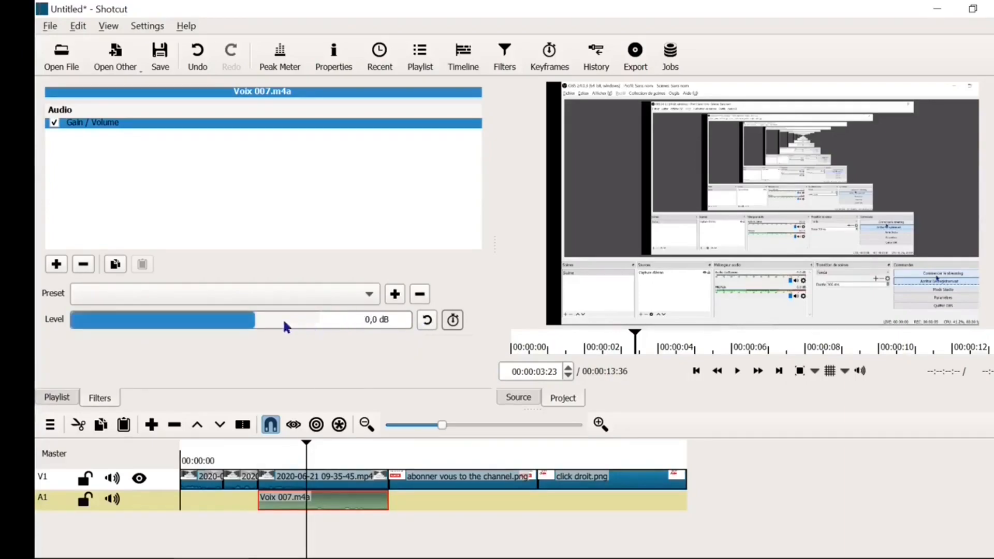
drag(261, 323, 223, 323)
click(292, 459)
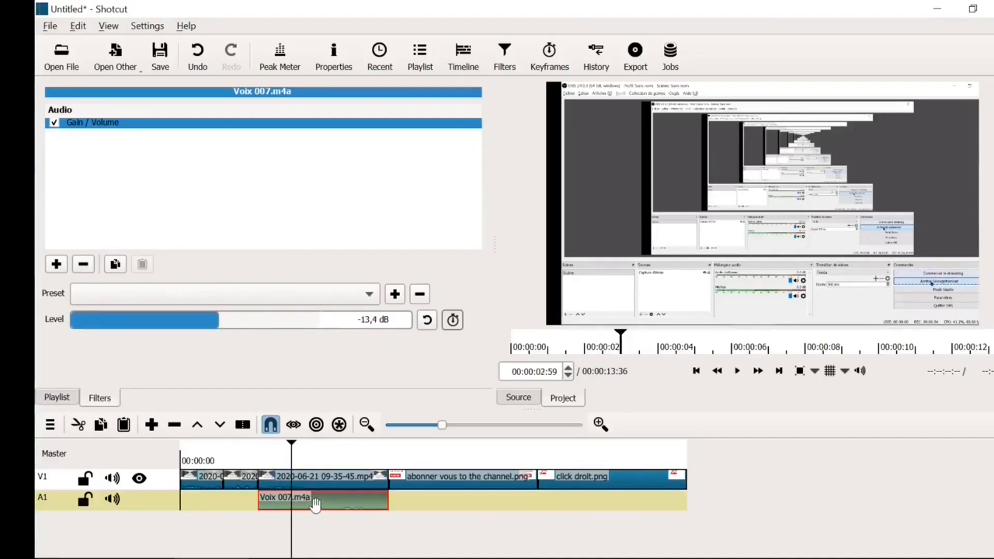